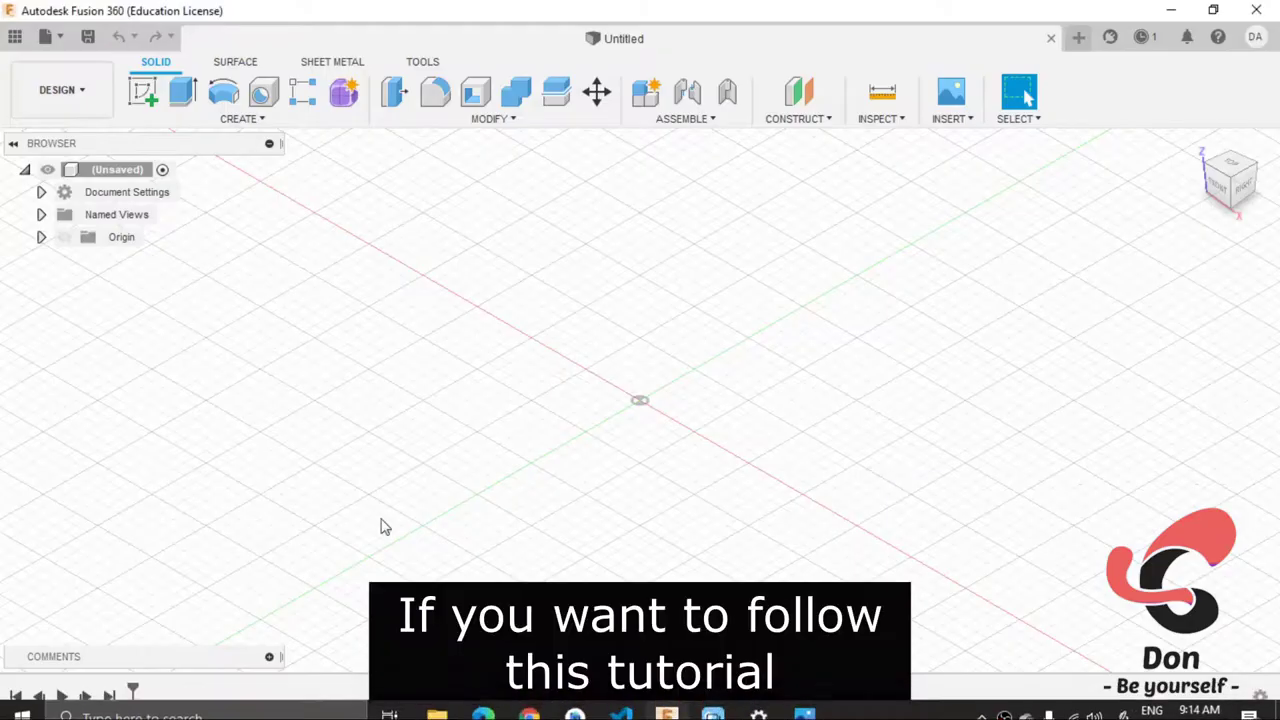
# Step: After checking the HP logo reference, start a sketch on the XY plane and reset the home view
pyautogui.hotkey('alt', 'Tab')
pyautogui.hotkey('alt', 'Tab')
pyautogui.hotkey('alt', 'Tab')
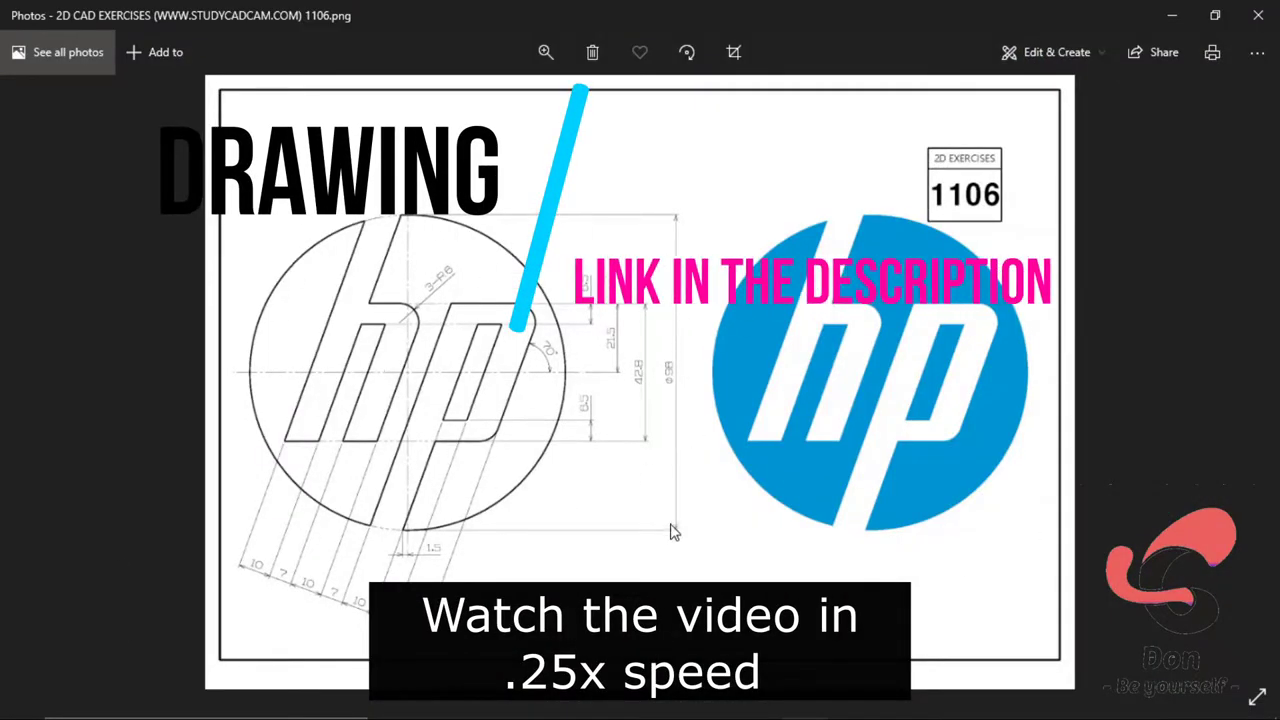
pyautogui.hotkey('alt', 'Tab')
pyautogui.click(146, 86)
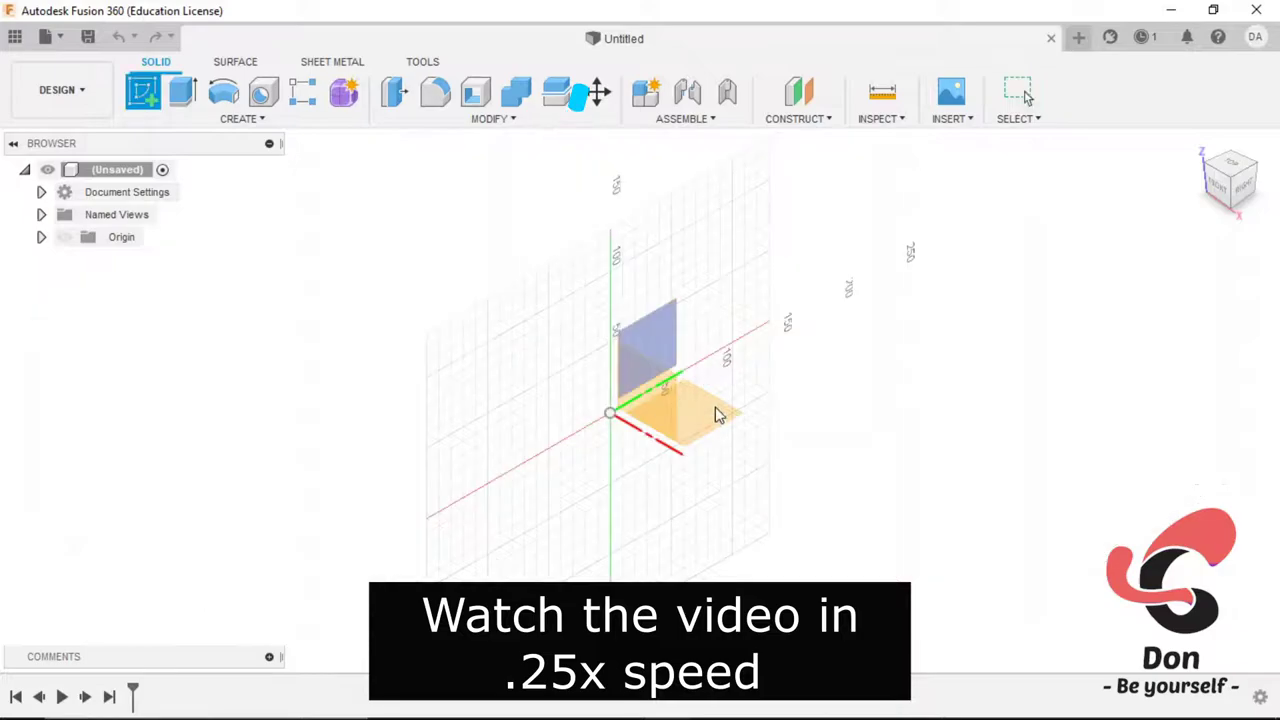
pyautogui.click(683, 418)
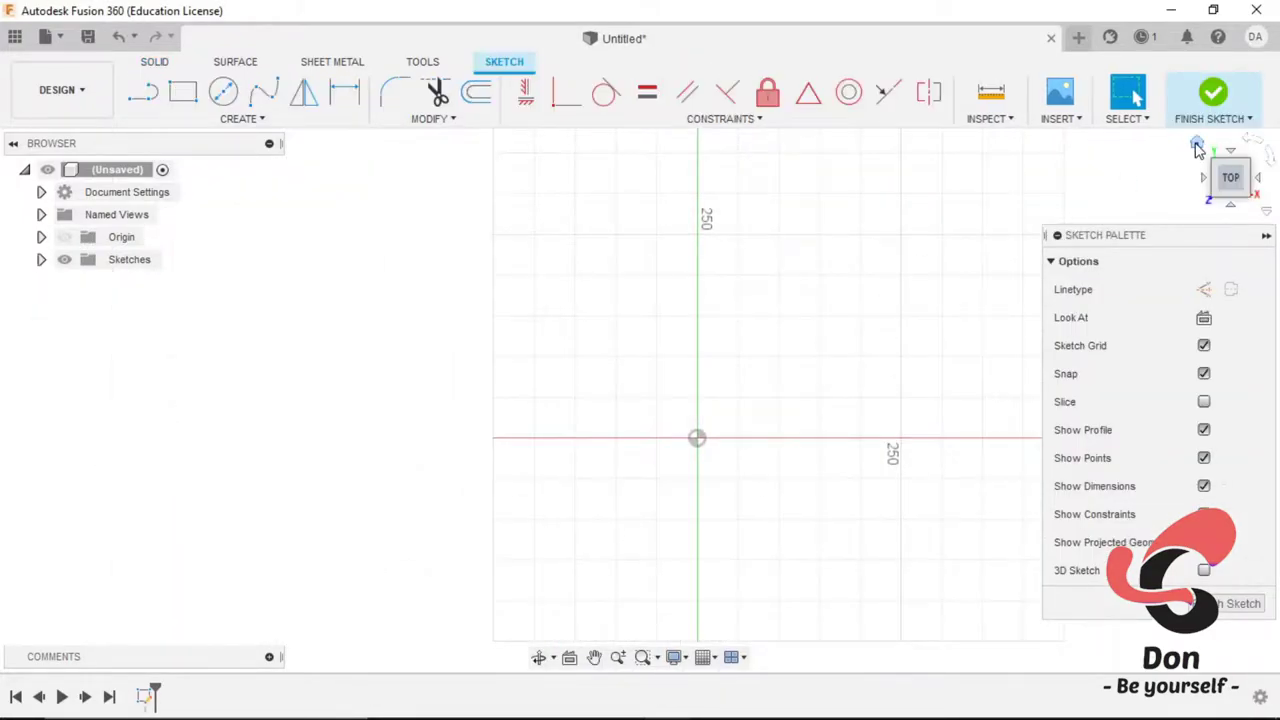
pyautogui.click(1197, 146)
# Step: Viewing from the top, draw a 98 mm diameter circle centred on the origin
pyautogui.click(1229, 171)
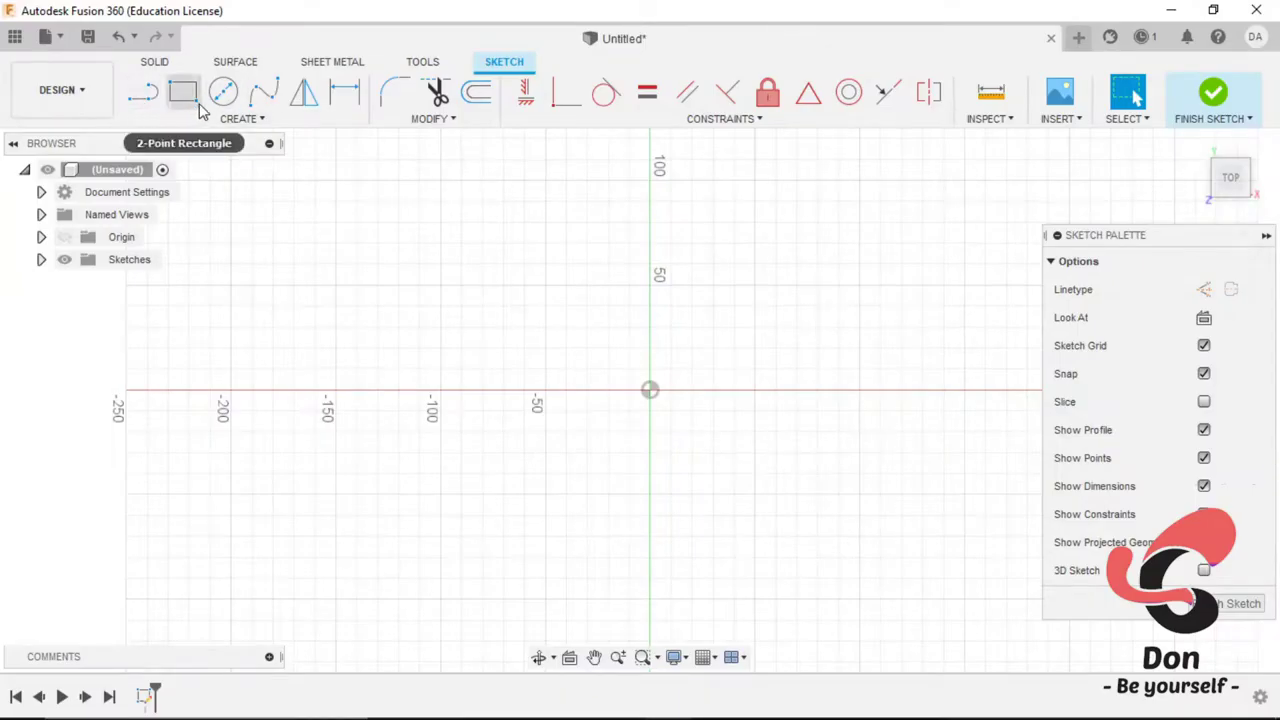
pyautogui.press('c')
pyautogui.click(650, 390)
pyautogui.scroll(-2, 975, 425)
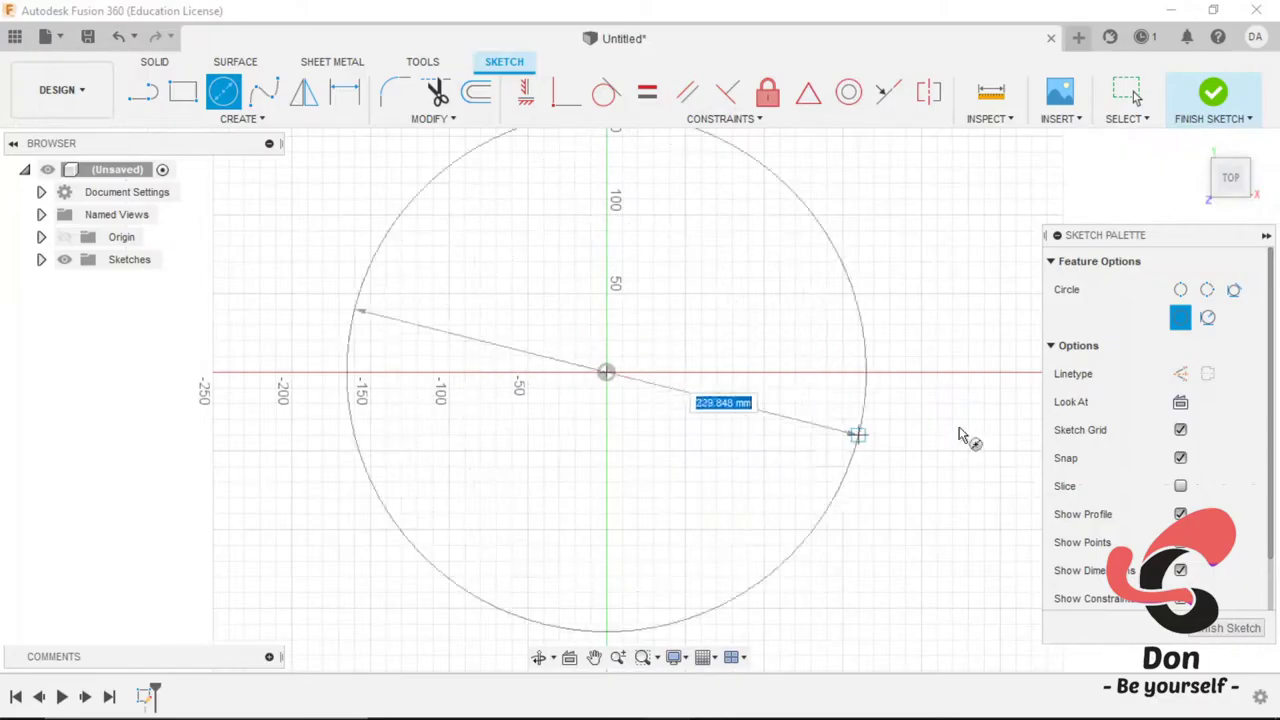
pyautogui.hotkey('alt', 'Tab')
pyautogui.scroll(2, 686, 406)
pyautogui.hotkey('alt', 'Tab')
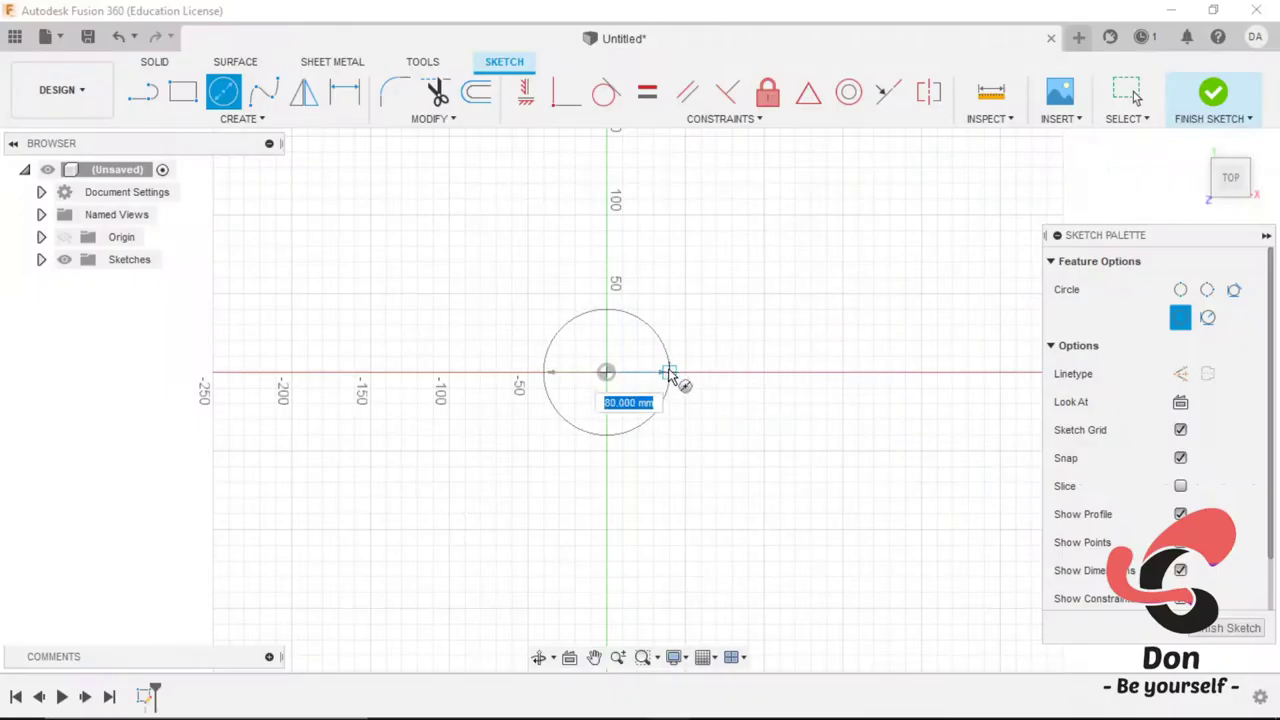
pyautogui.press('Tab')
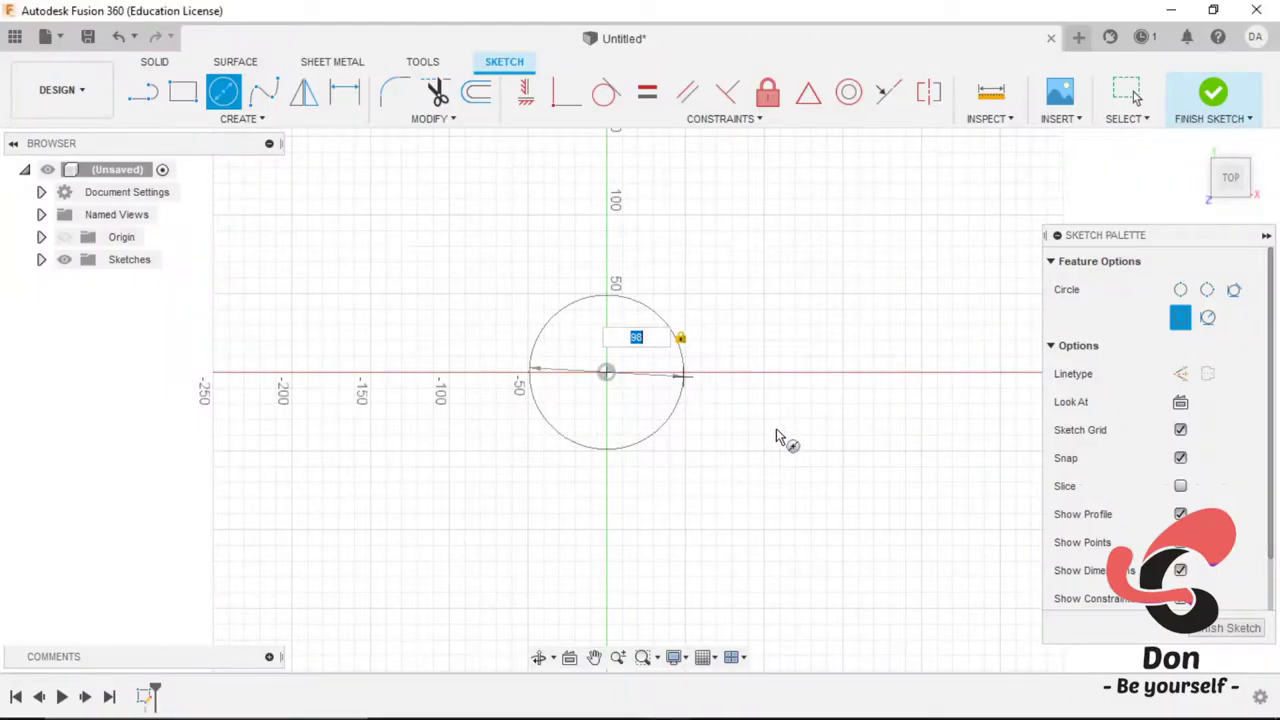
pyautogui.press('Return')
# Step: Review the reference drawing's dimensions, then return to the sketch
pyautogui.scroll(-1, 633, 385)
pyautogui.hotkey('alt', 'Tab')
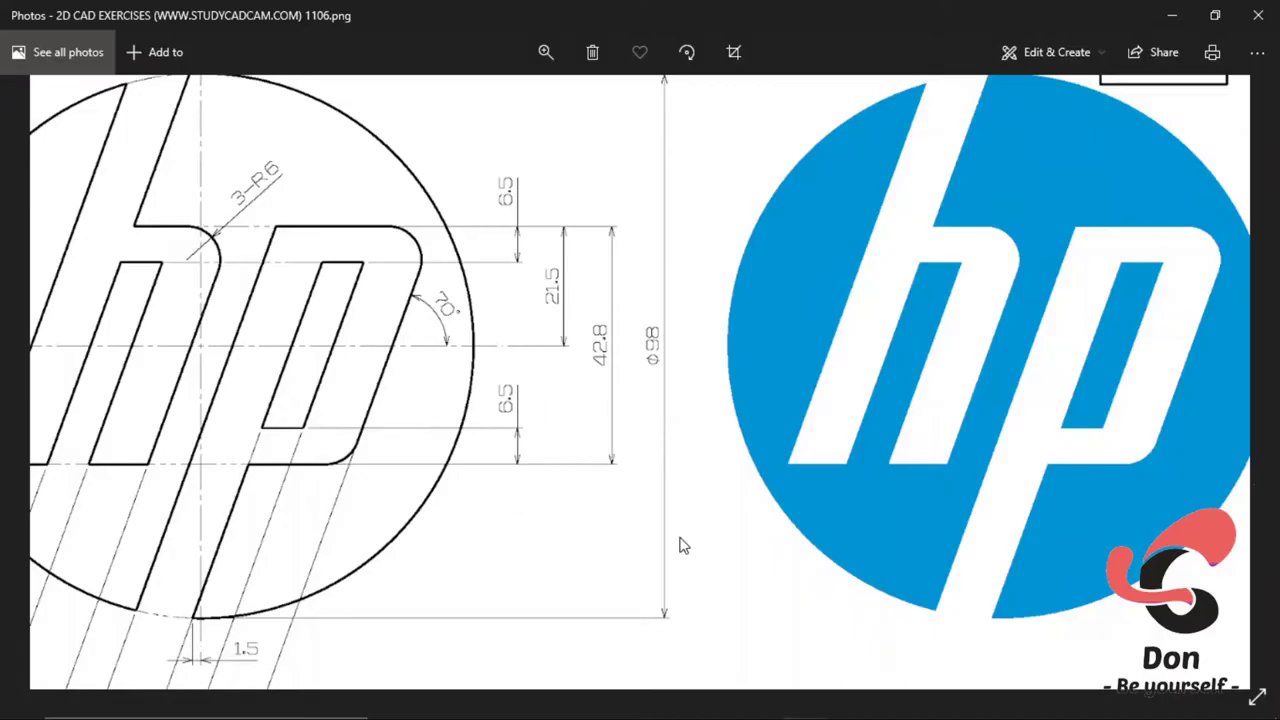
pyautogui.scroll(-2, 652, 402)
pyautogui.scroll(1, 640, 395)
pyautogui.moveTo(636, 365); pyautogui.dragTo(636, 436)
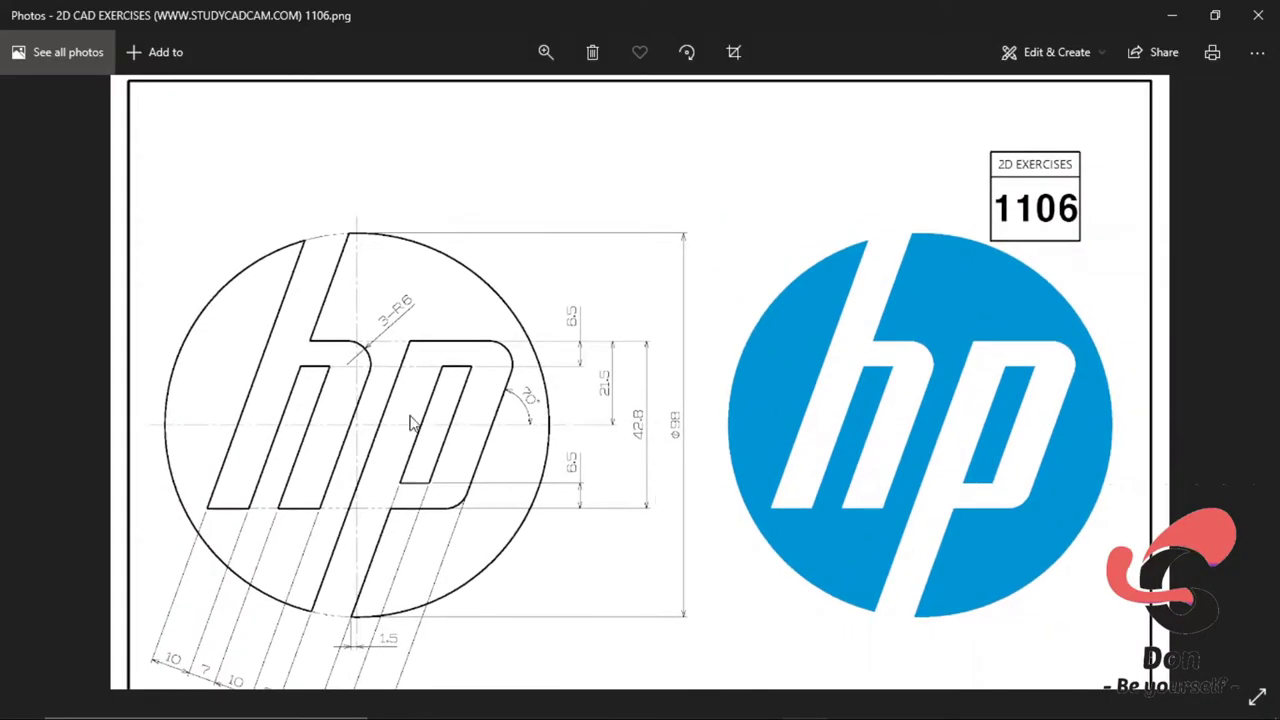
pyautogui.hotkey('alt', 'Tab')
pyautogui.scroll(5, 606, 372)
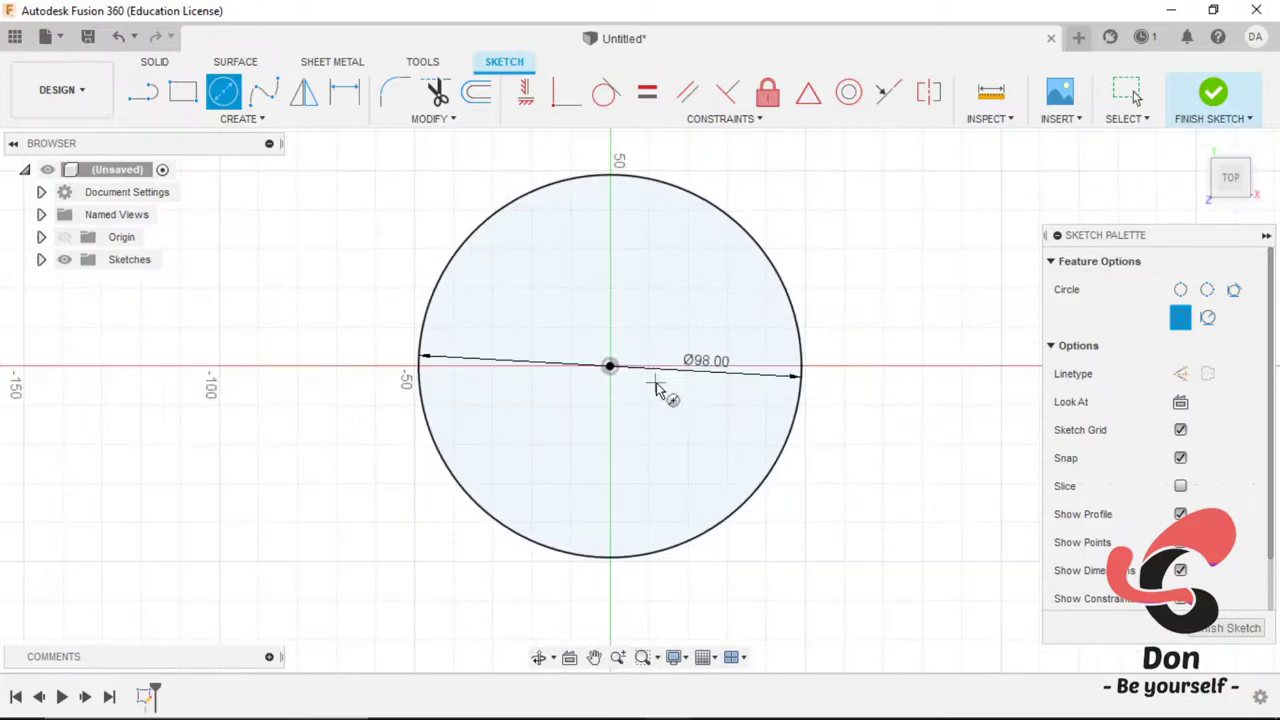
# Step: Draw horizontal construction lines across the circle
pyautogui.click(962, 367)
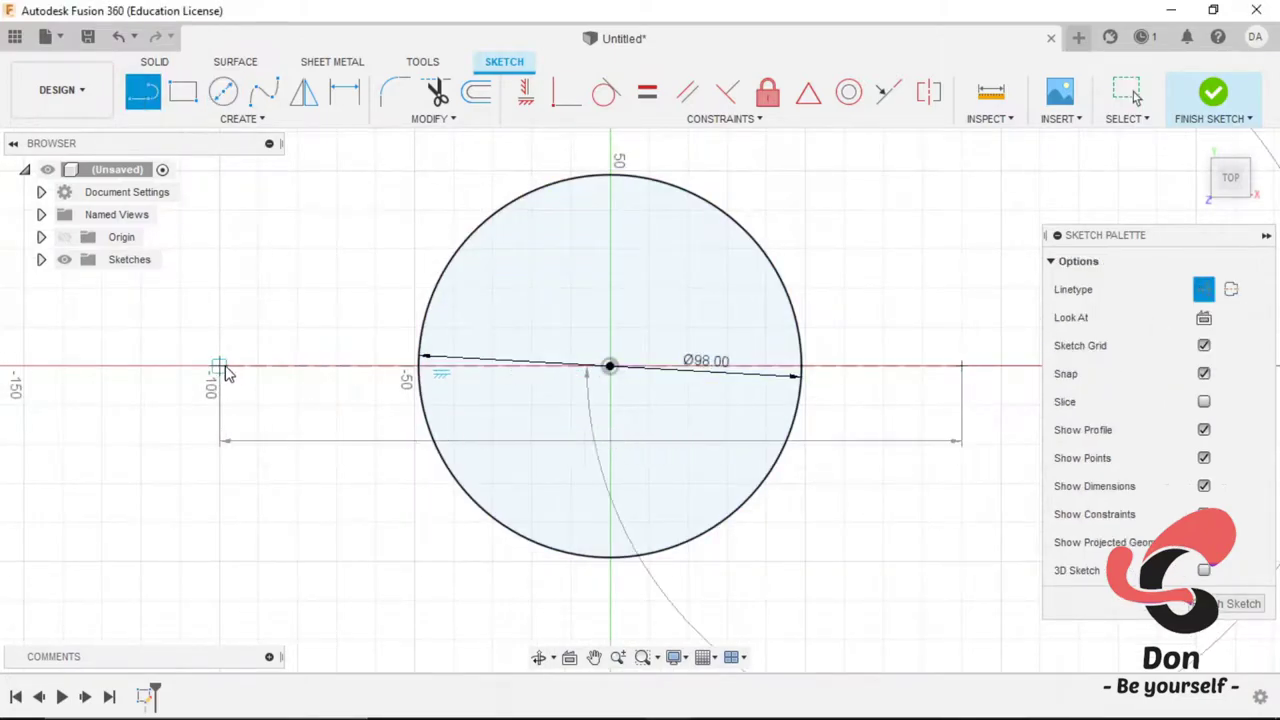
pyautogui.doubleClick(223, 366)
pyautogui.scroll(-3, 323, 391)
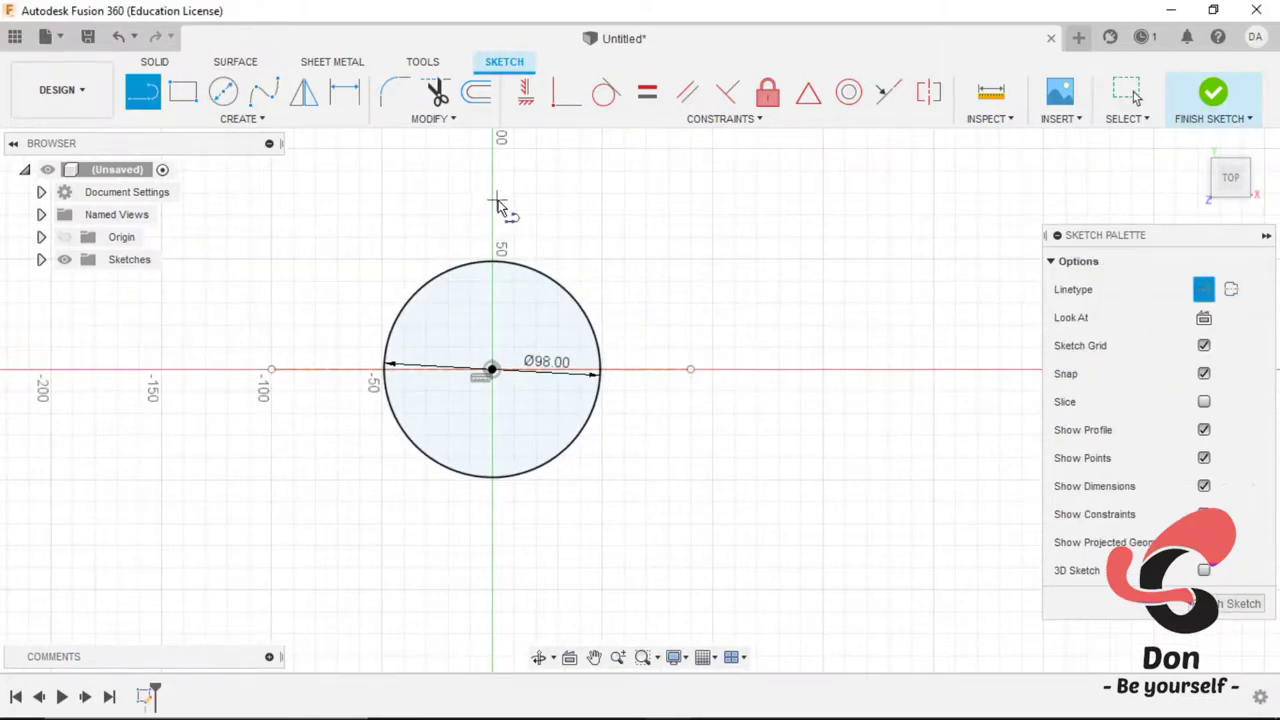
pyautogui.click(498, 205)
pyautogui.press('Escape')
pyautogui.scroll(-1, 663, 457)
pyautogui.scroll(4, 415, 385)
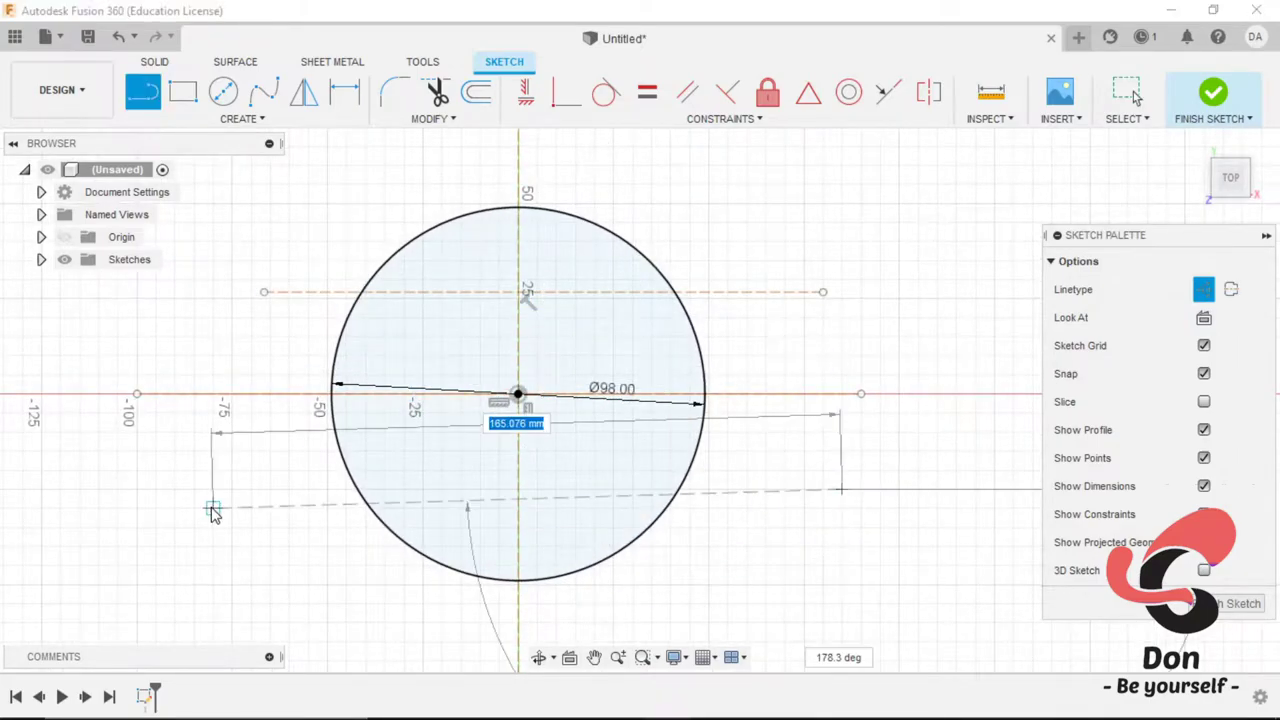
pyautogui.hotkey('alt', 'Tab')
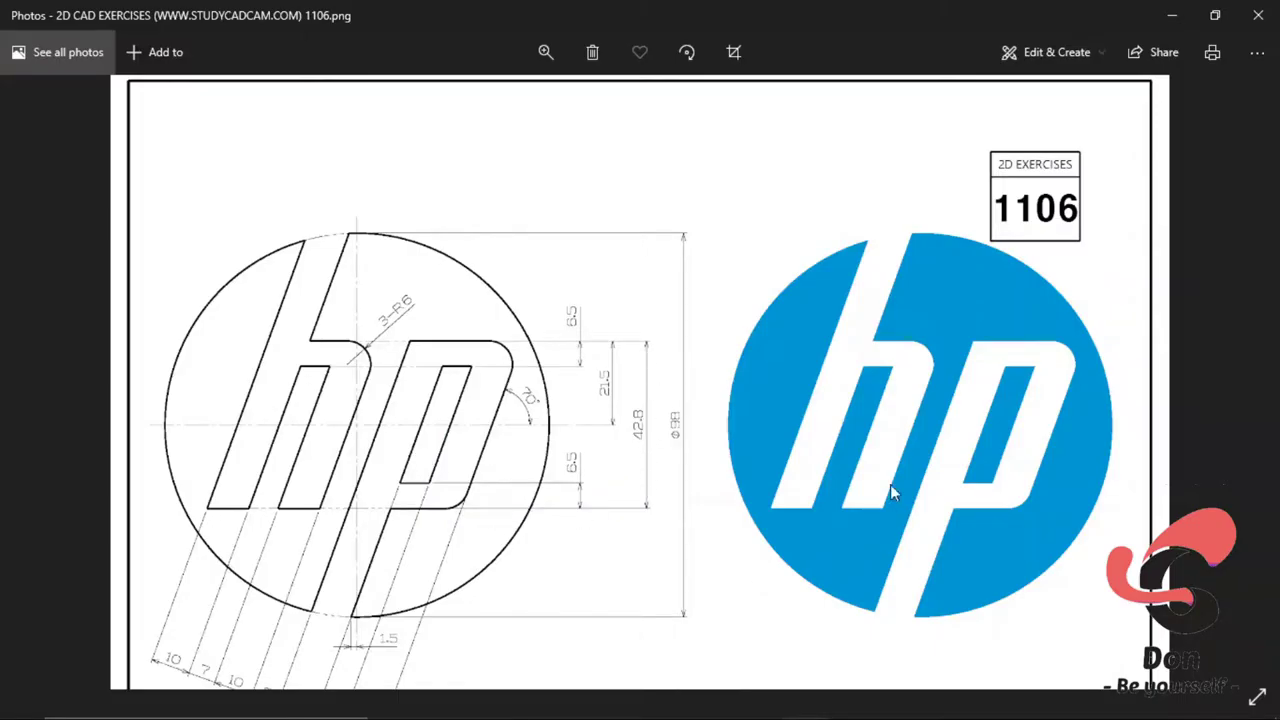
pyautogui.hotkey('alt', 'Tab')
# Step: Dimension the upper and lower horizontal construction lines 42.80 mm apart
pyautogui.click(344, 92)
pyautogui.click(780, 292)
pyautogui.click(820, 489)
pyautogui.click(930, 400)
pyautogui.write('42.8')
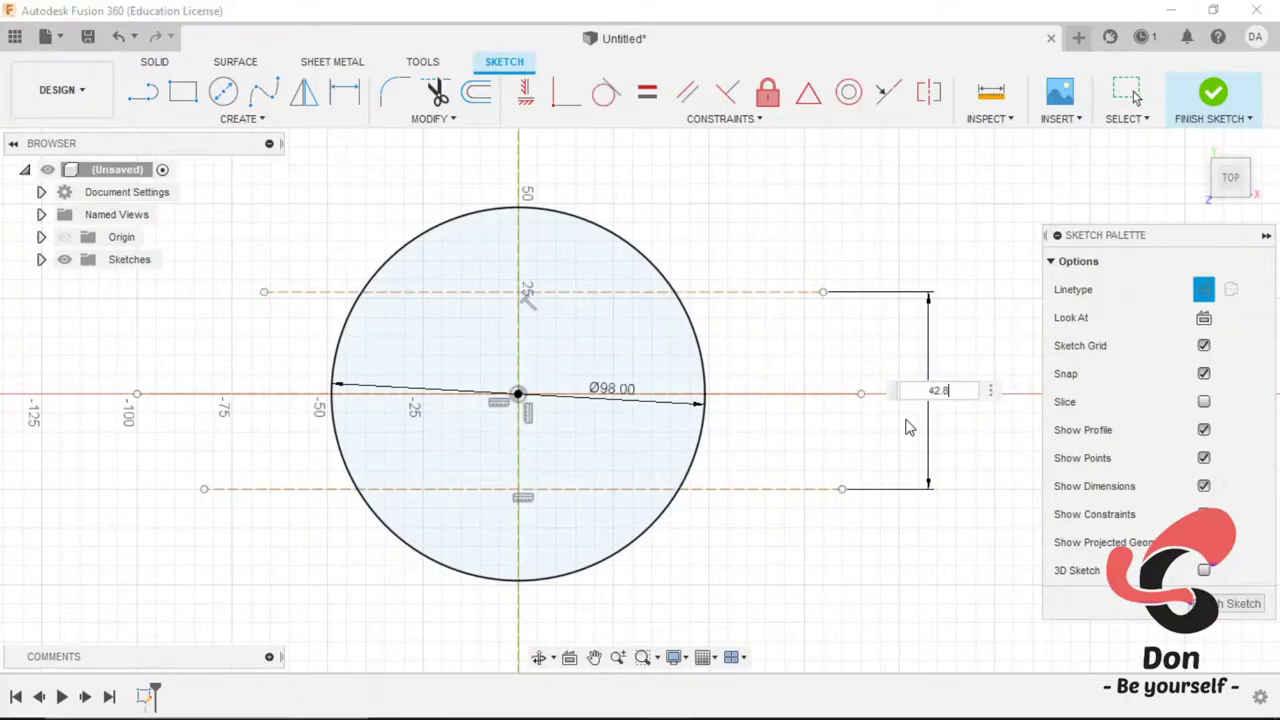
pyautogui.hotkey('alt', 'Tab')
pyautogui.hotkey('alt', 'Tab')
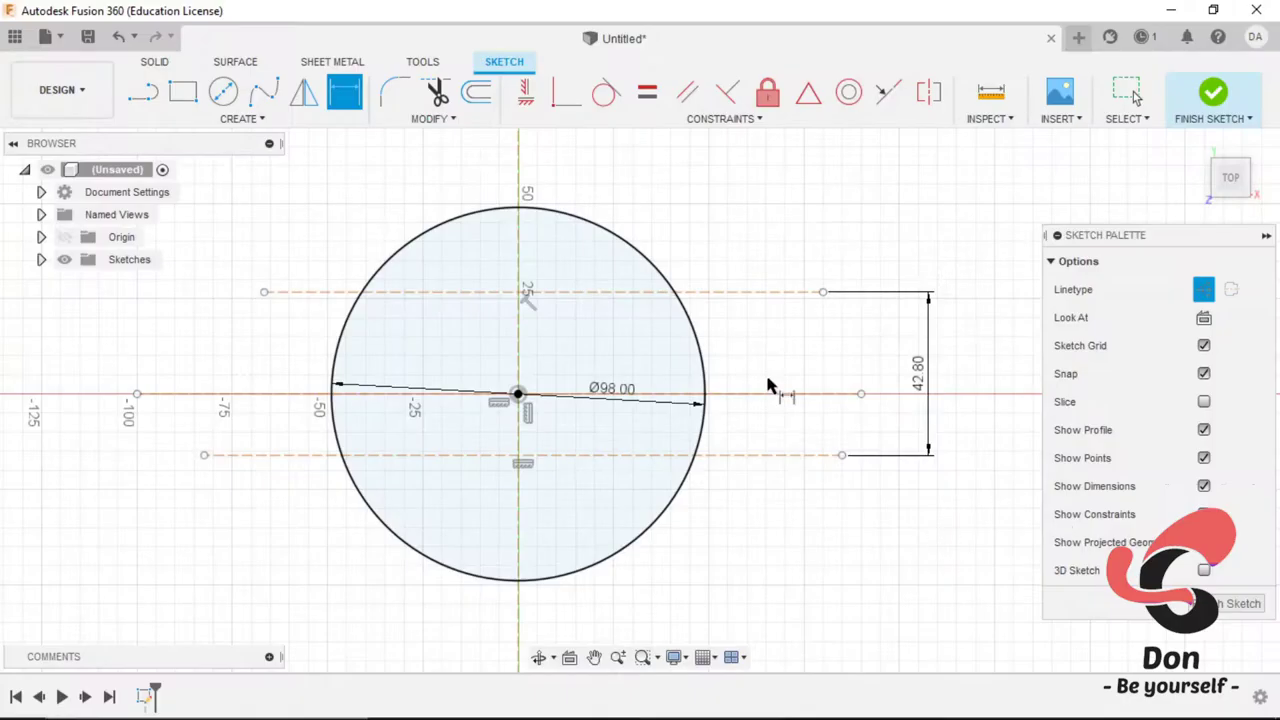
pyautogui.scroll(-1, 753, 413)
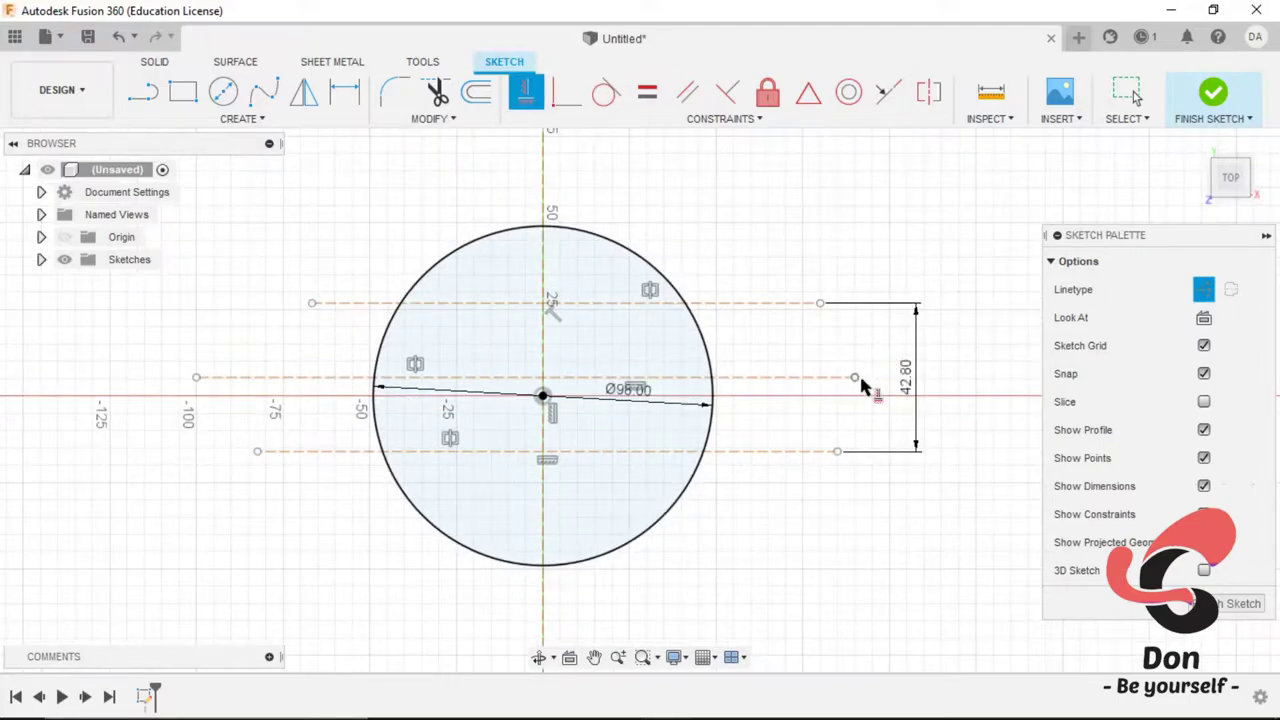
pyautogui.hotkey('alt', 'Tab')
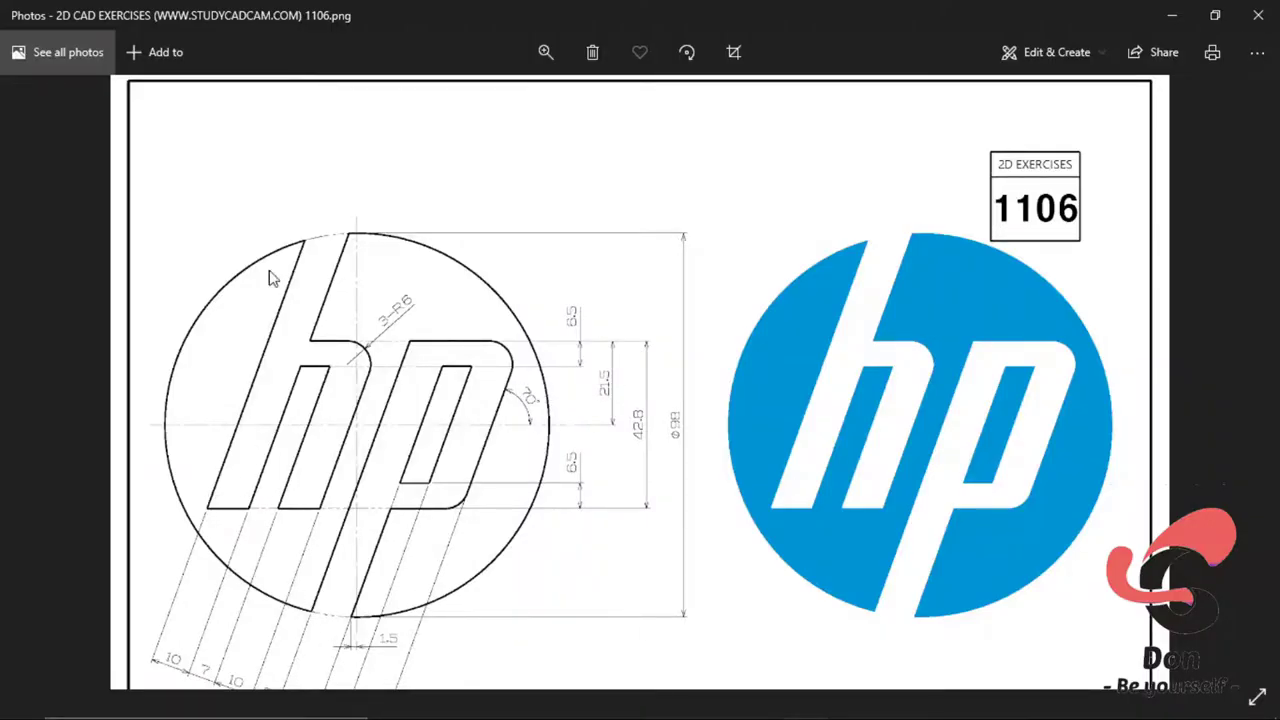
pyautogui.hotkey('alt', 'Tab')
# Step: Draw a slanted construction line and dimension it at 70° to the horizontal
pyautogui.click(508, 190)
pyautogui.click(248, 568)
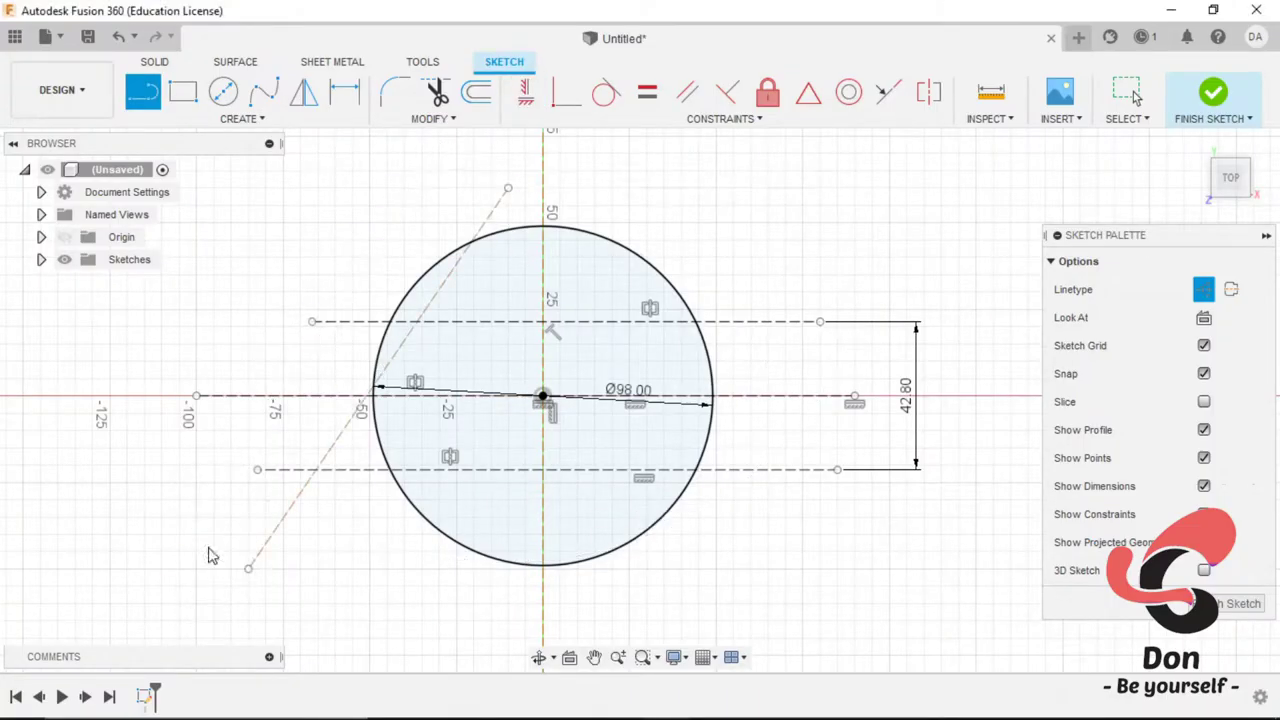
pyautogui.press('d')
pyautogui.click(400, 380)
pyautogui.click(300, 396)
pyautogui.click(432, 368)
pyautogui.write('70')
pyautogui.press('Return')
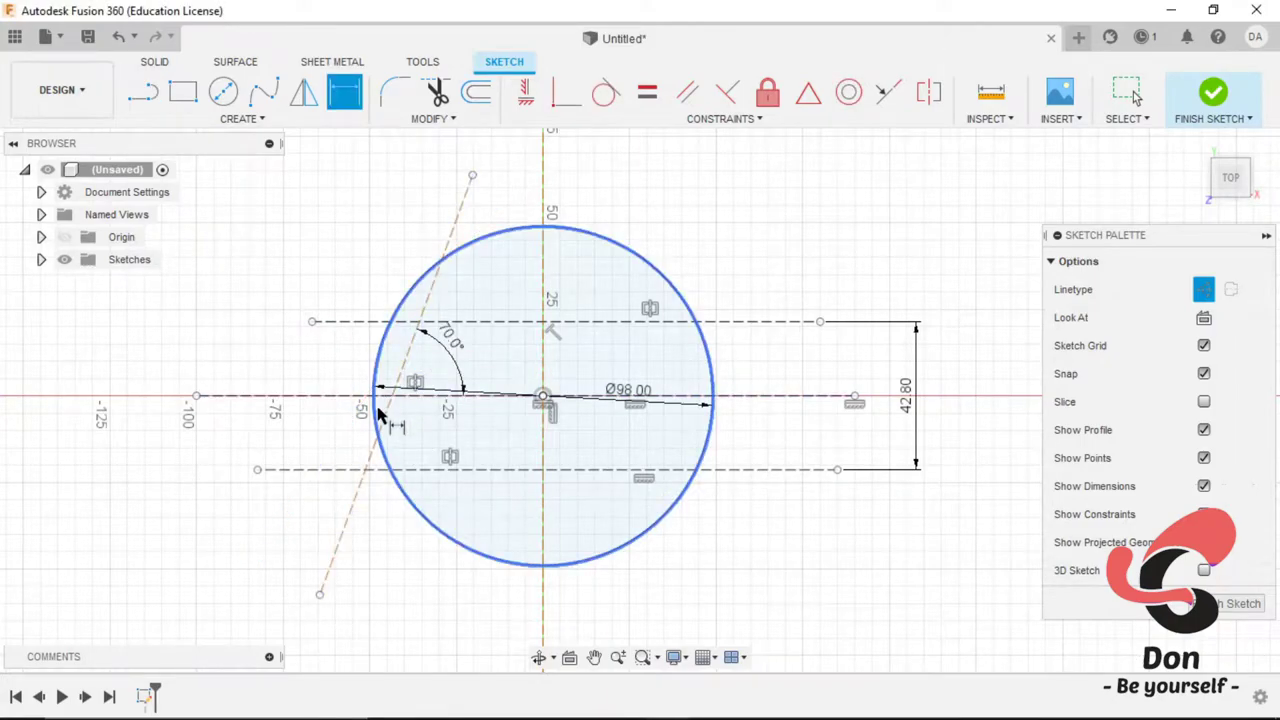
pyautogui.hotkey('alt', 'Tab')
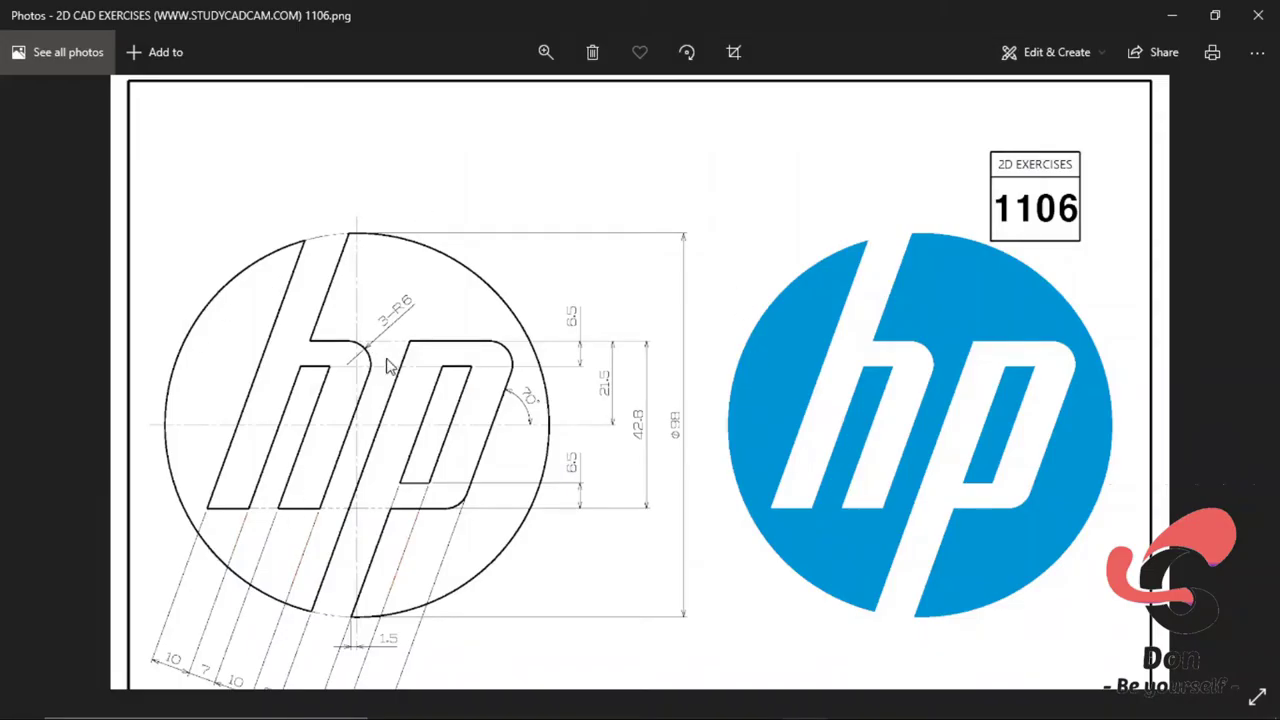
pyautogui.hotkey('alt', 'Tab')
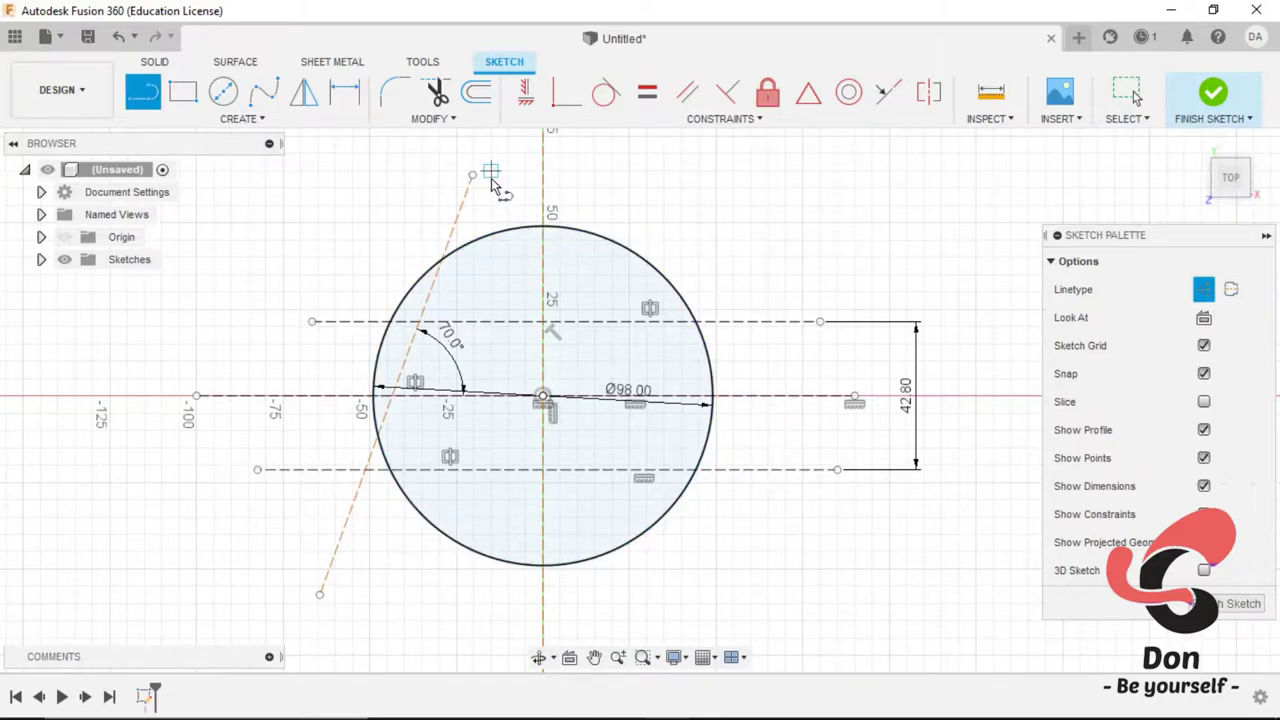
# Step: Draw the first three slanted lines across the circle beside the construction line
pyautogui.click(474, 177)
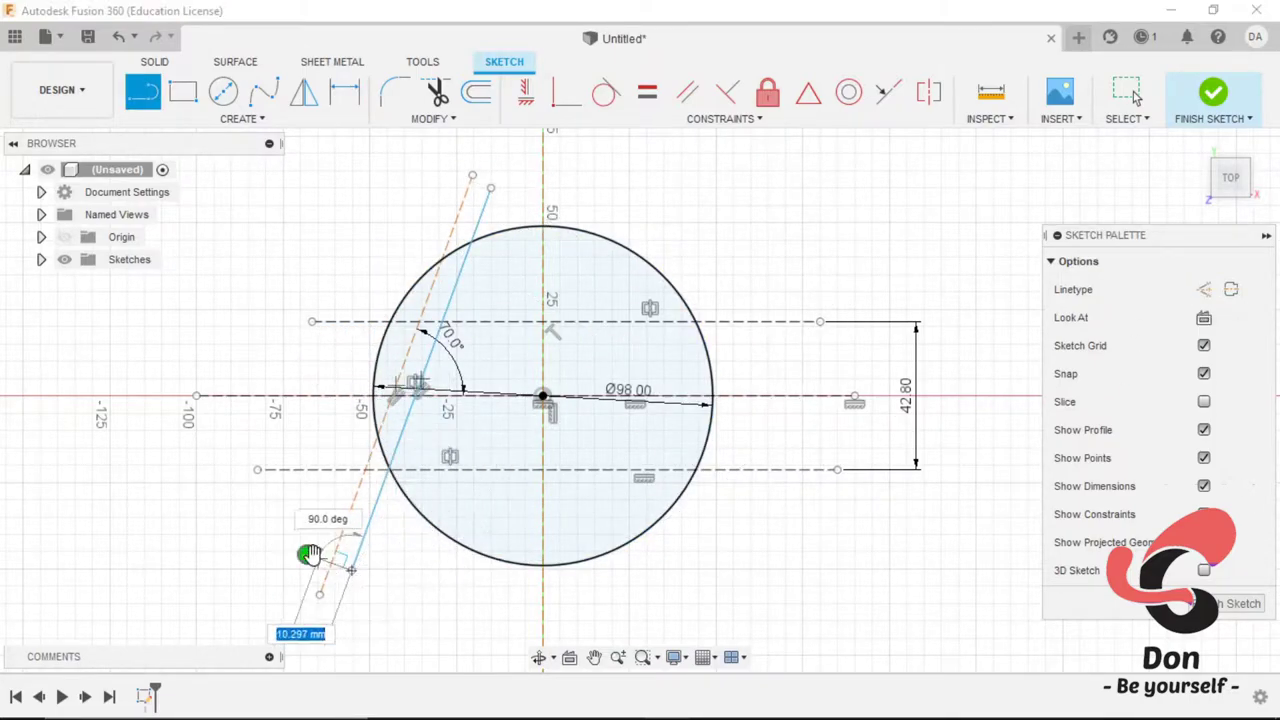
pyautogui.click(143, 92)
pyautogui.click(525, 188)
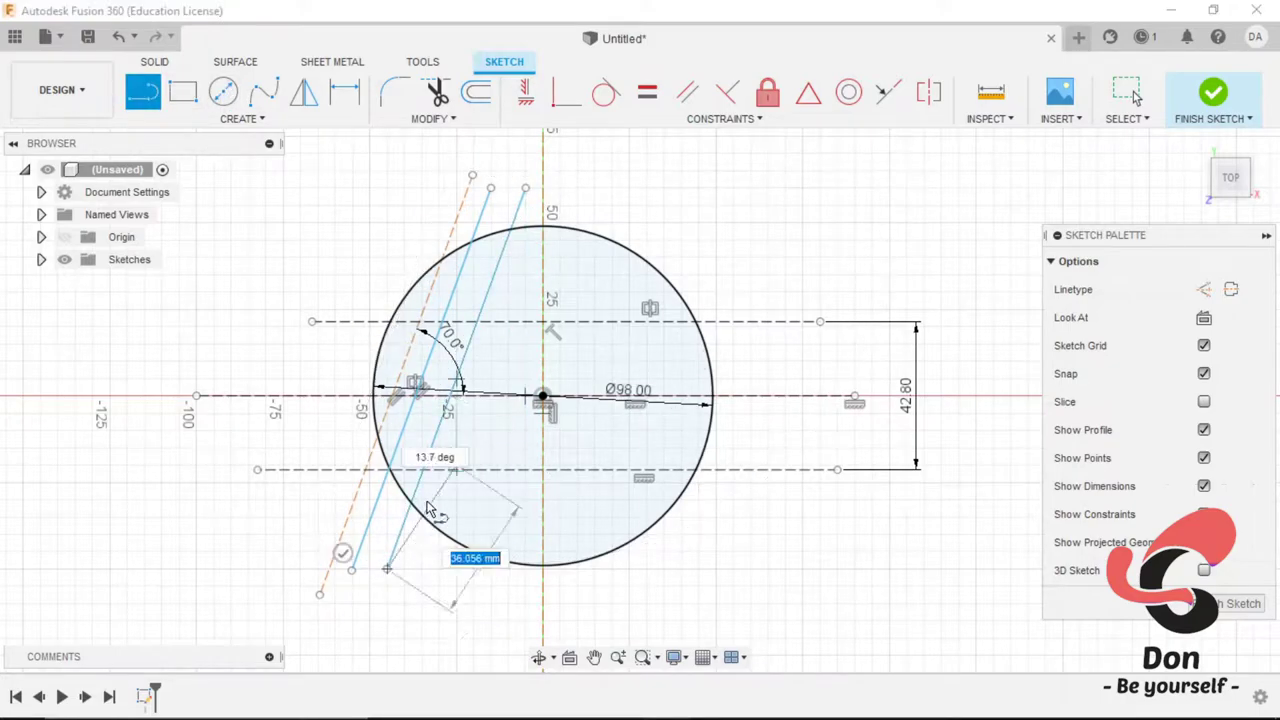
pyautogui.doubleClick(386, 569)
pyautogui.click(560, 188)
pyautogui.doubleClick(419, 570)
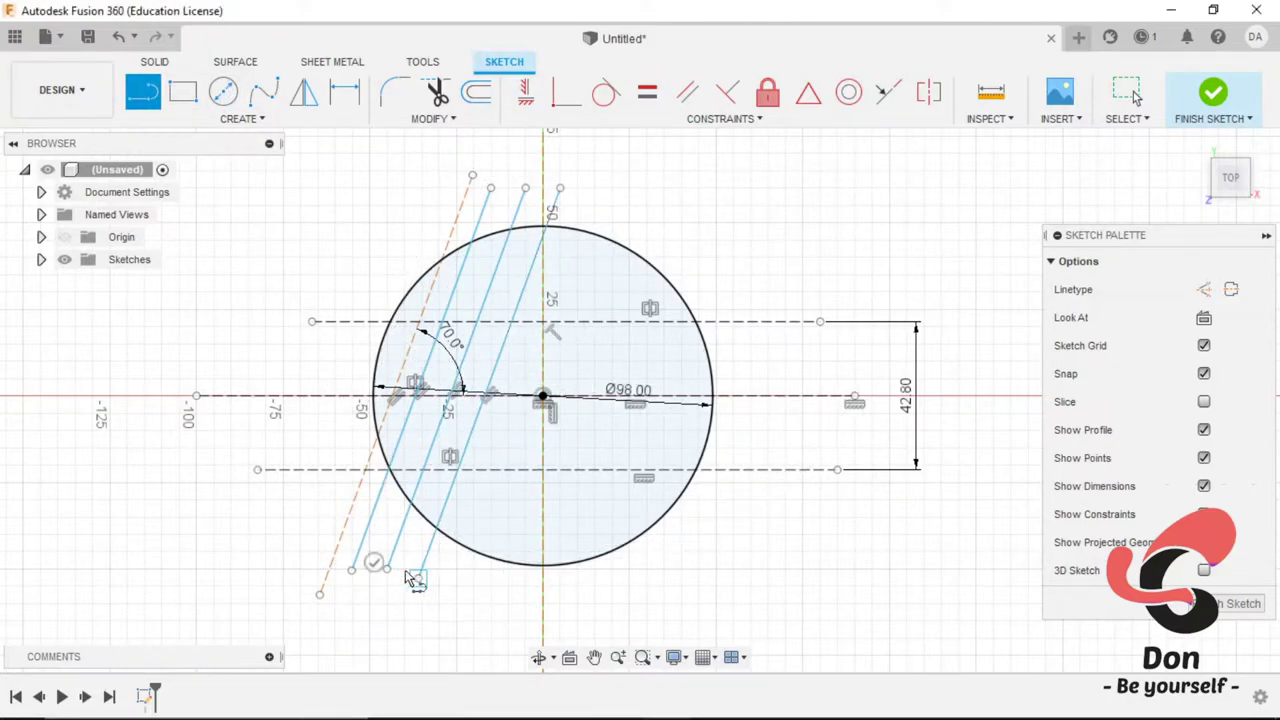
pyautogui.click(595, 188)
pyautogui.doubleClick(453, 573)
# Step: Draw four more slanted lines and make them parallel to the others
pyautogui.click(640, 200)
pyautogui.click(498, 585)
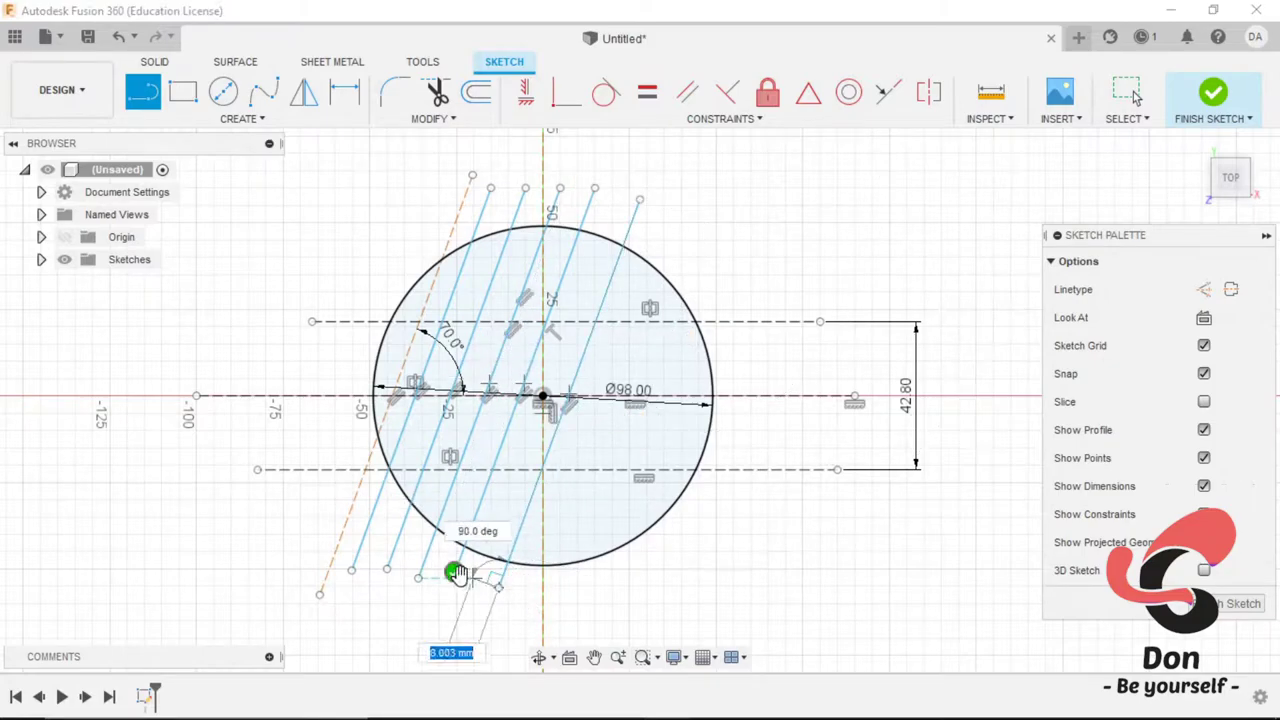
pyautogui.click(681, 222)
pyautogui.doubleClick(522, 607)
pyautogui.click(733, 258)
pyautogui.click(605, 590)
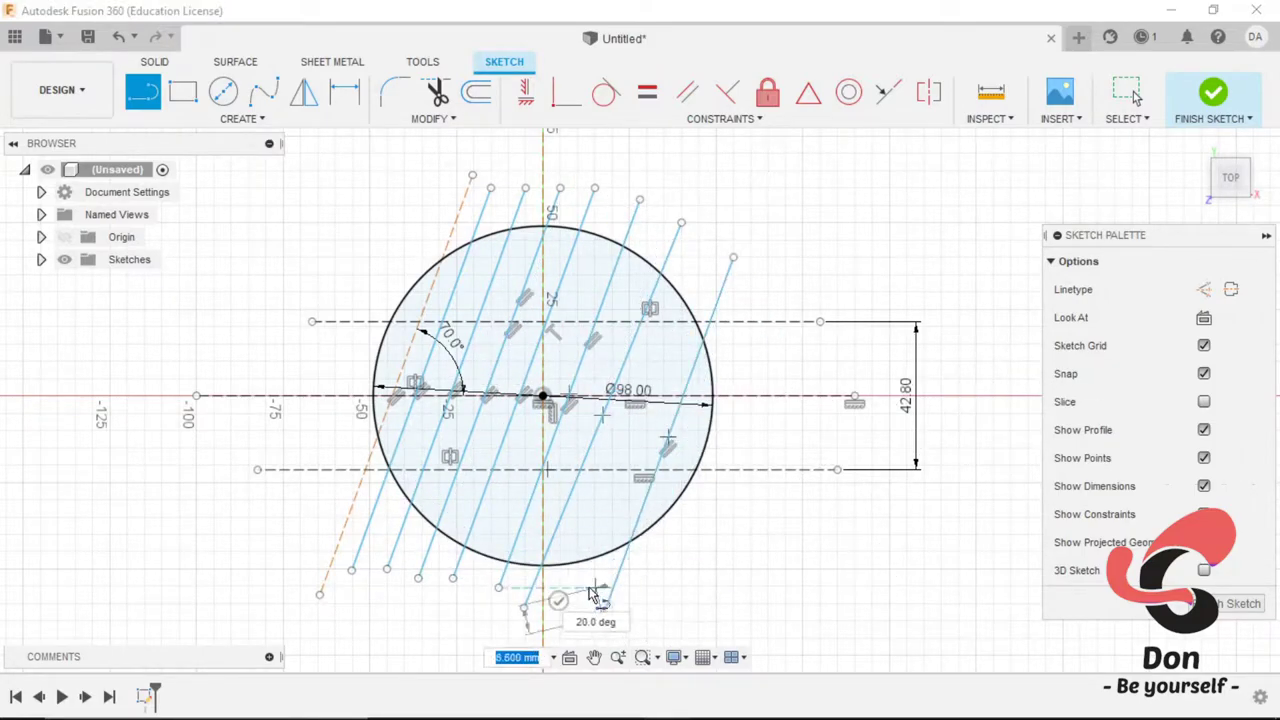
pyautogui.click(785, 274)
pyautogui.click(665, 607)
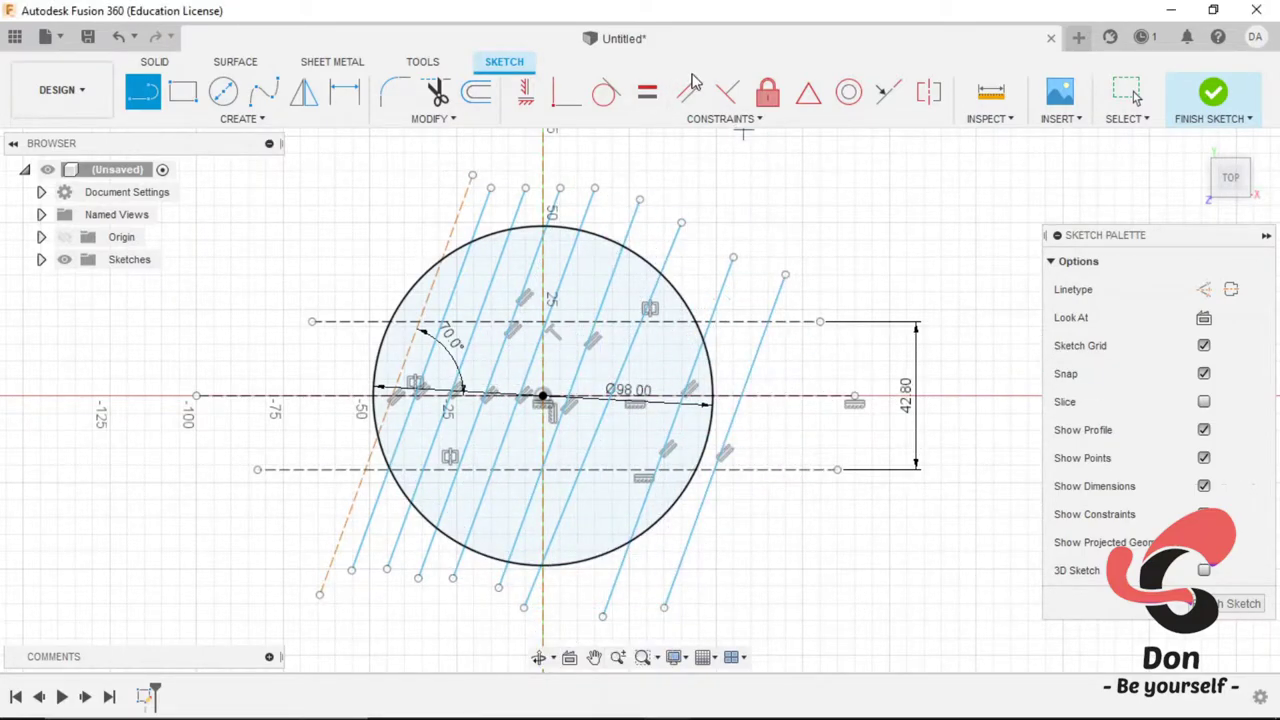
pyautogui.click(684, 386)
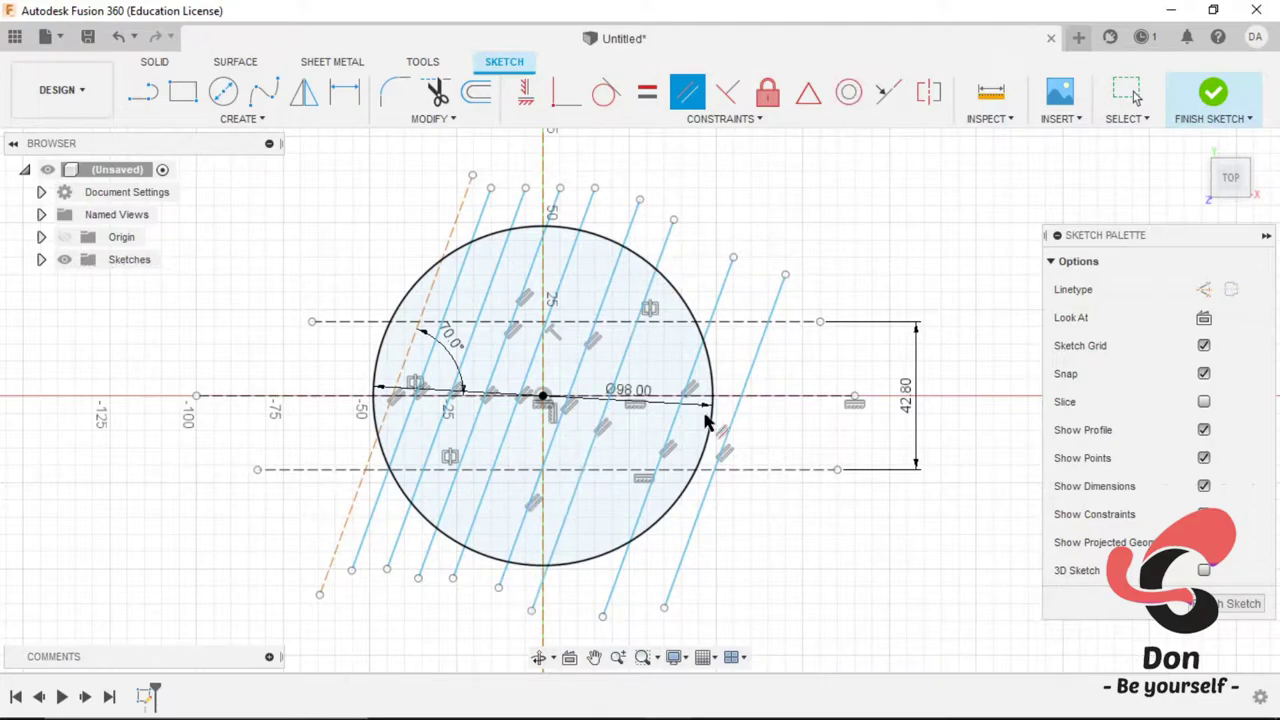
# Step: Set a 0° angle between the leftmost slanted line and the construction line, and make the first two lines parallel
pyautogui.click(338, 108)
pyautogui.click(470, 245)
pyautogui.click(455, 222)
pyautogui.click(505, 160)
pyautogui.press('Return')
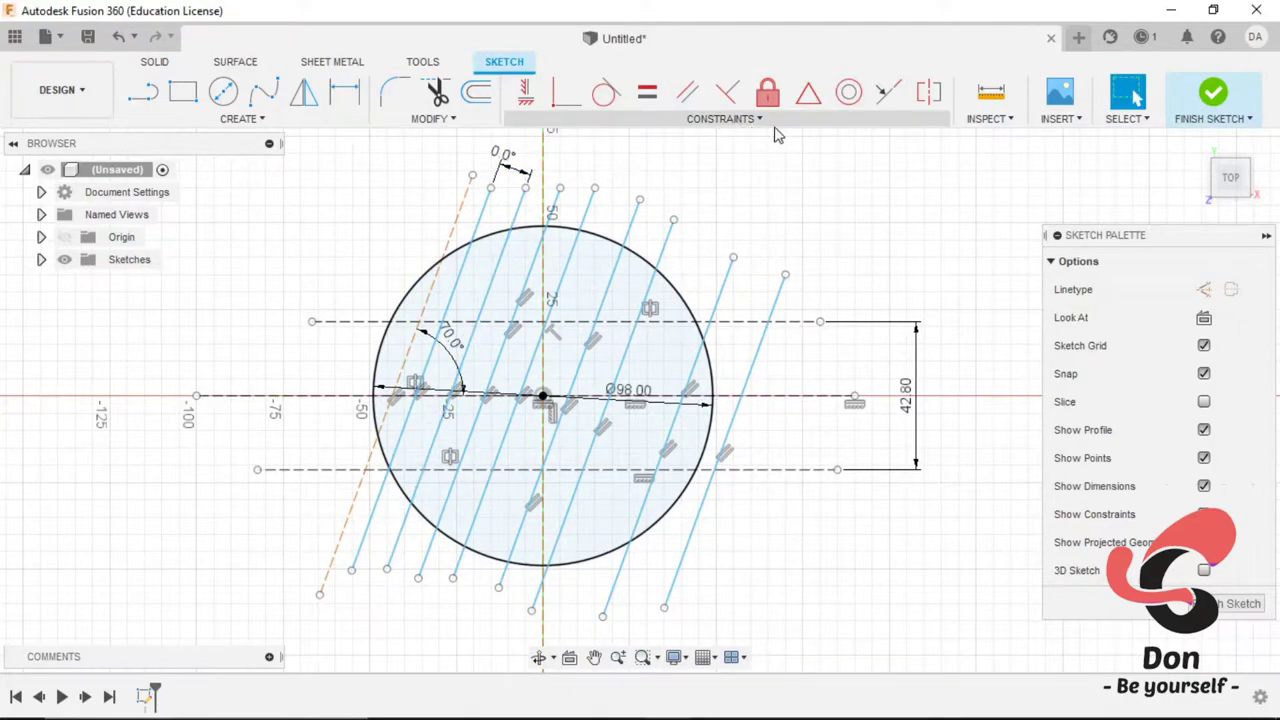
pyautogui.click(687, 92)
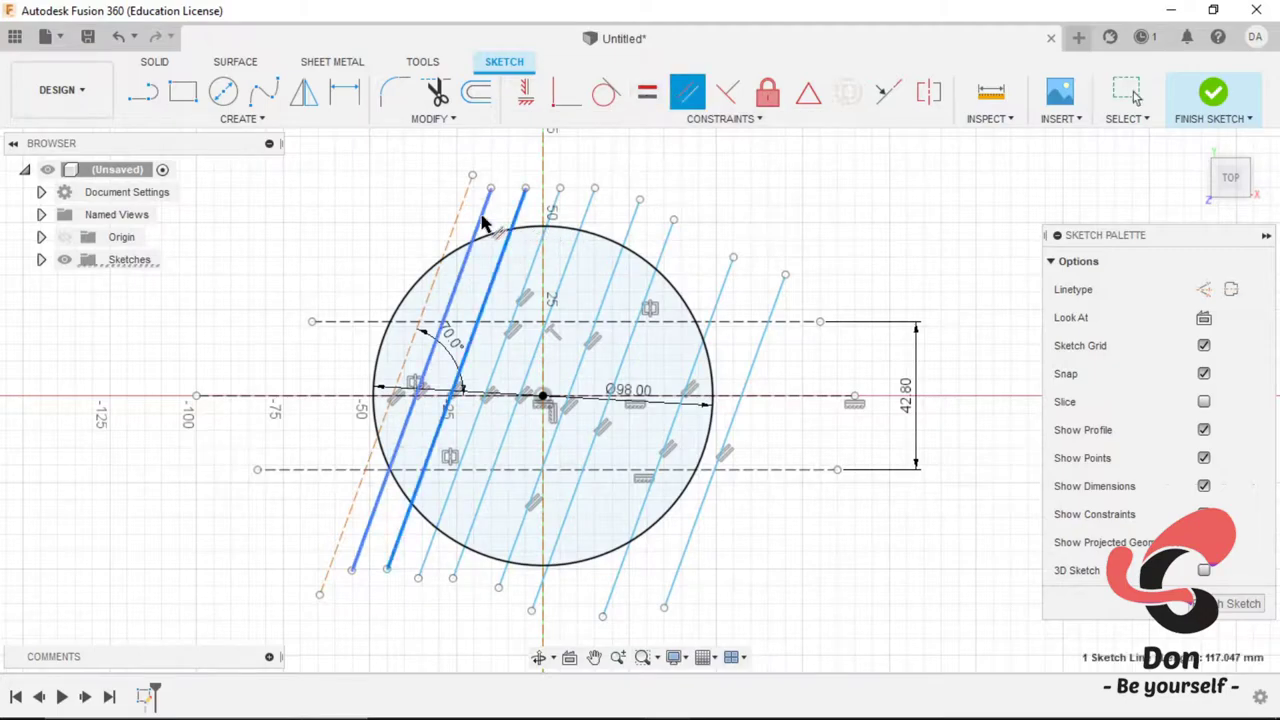
pyautogui.click(480, 226)
pyautogui.click(513, 226)
# Step: Dimension the first slanted-line gaps at 7 mm and 10 mm
pyautogui.click(488, 222)
pyautogui.click(514, 200)
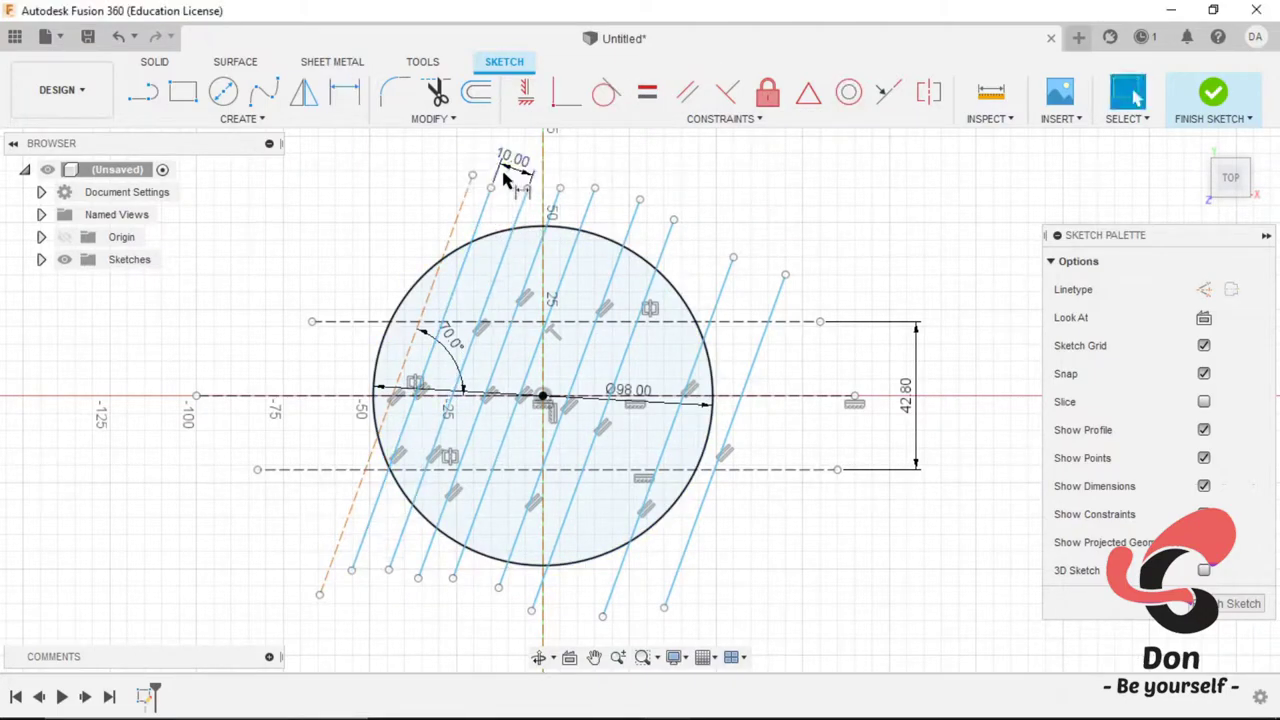
pyautogui.click(528, 170)
pyautogui.press('Return')
pyautogui.click(543, 235)
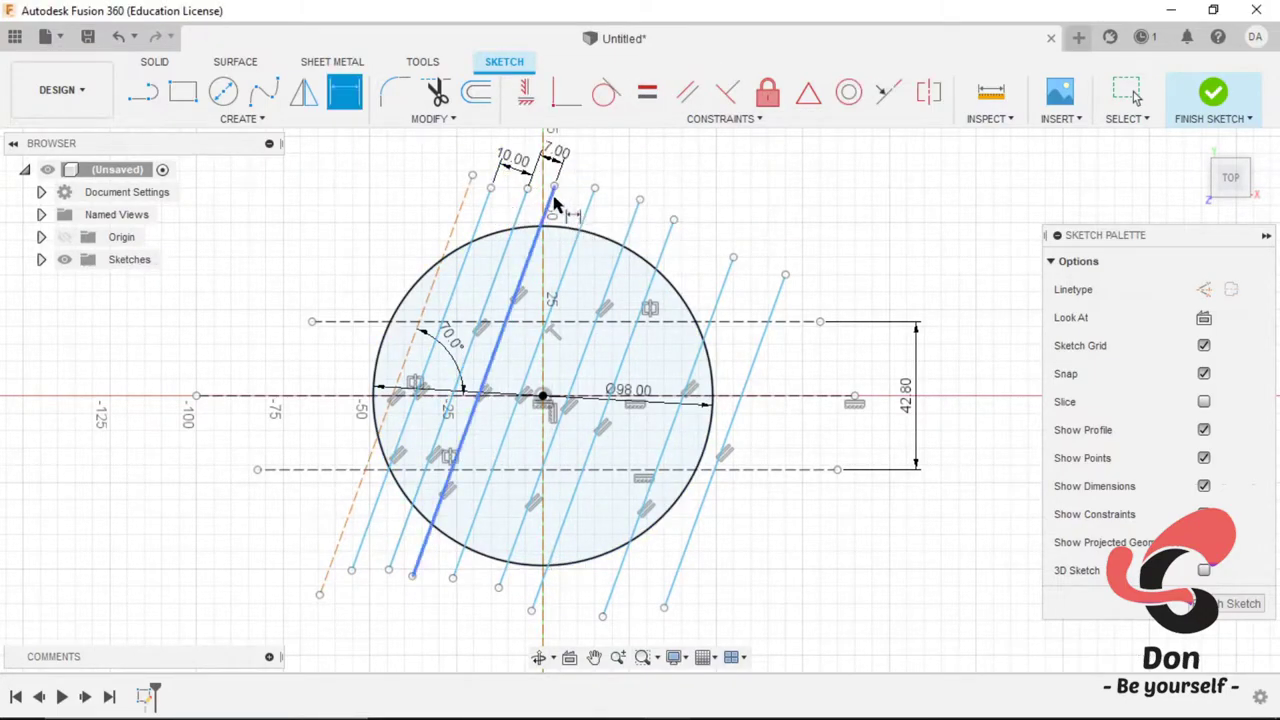
pyautogui.click(577, 235)
pyautogui.click(578, 150)
pyautogui.click(618, 260)
pyautogui.click(665, 180)
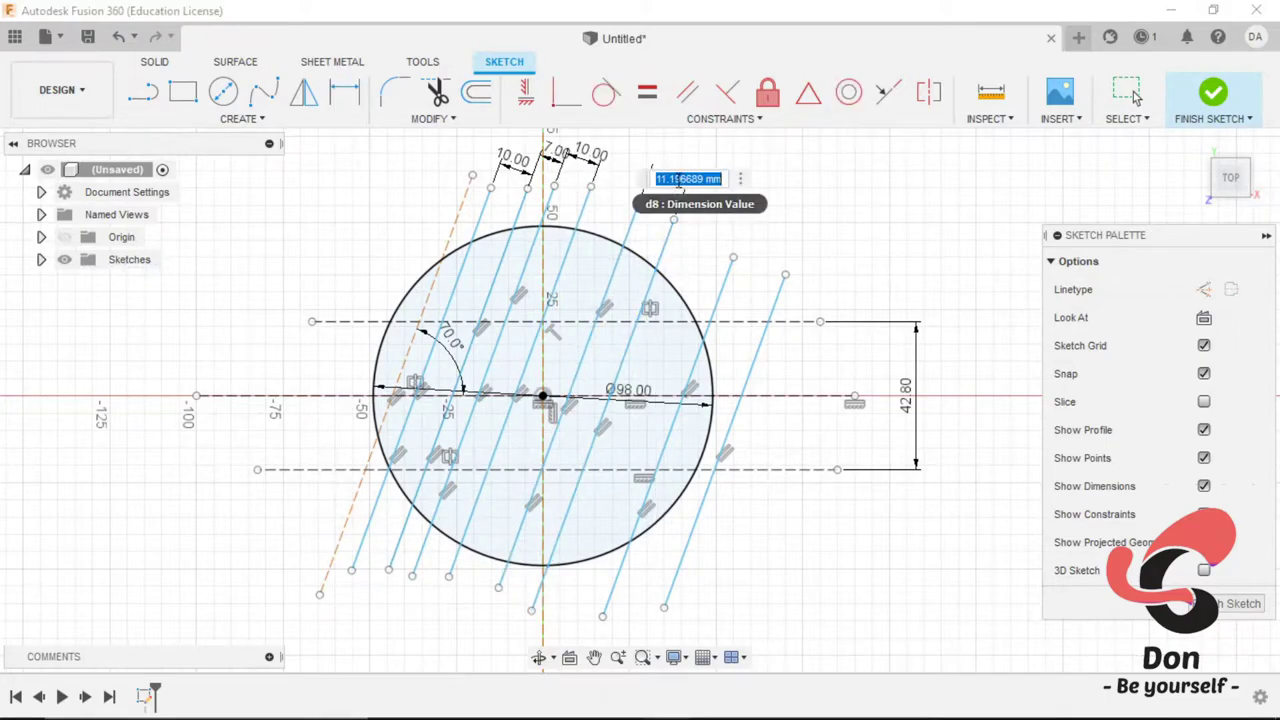
pyautogui.write('10')
pyautogui.press('Return')
# Step: Dimension the remaining right-hand gaps at 7 mm and 10 mm, checking the reference
pyautogui.click(776, 303)
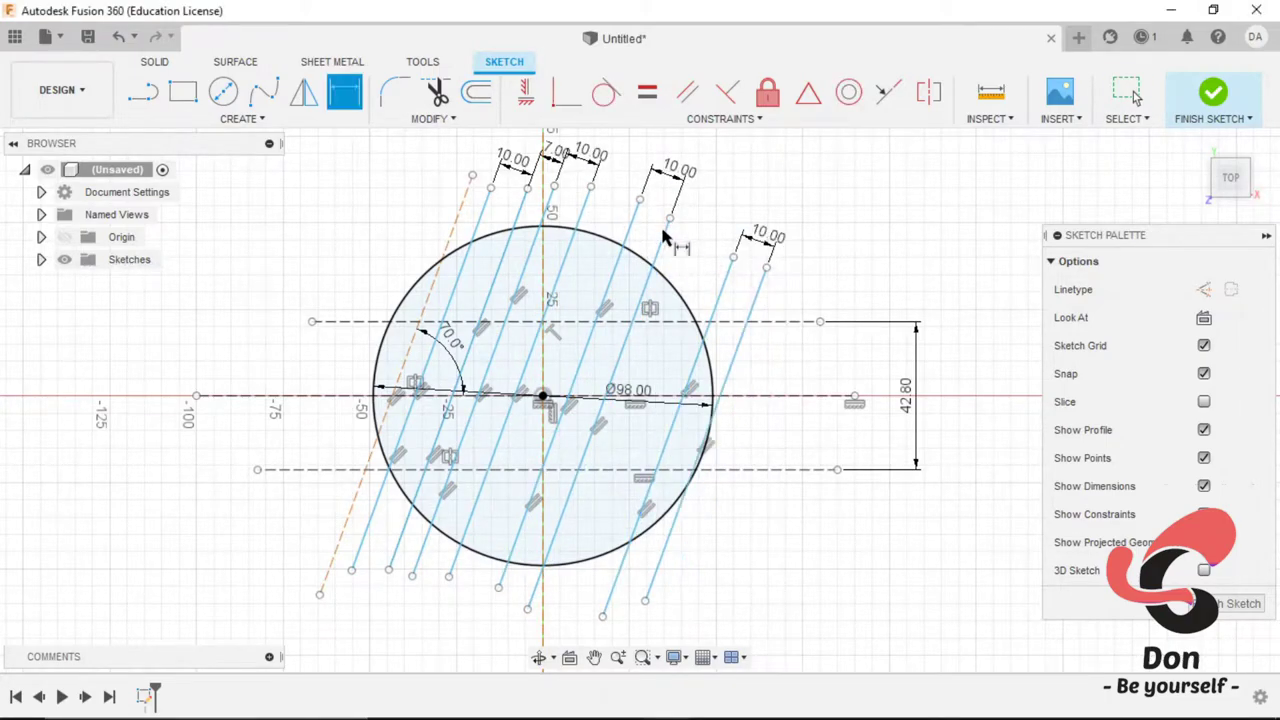
pyautogui.click(762, 238)
pyautogui.write('7')
pyautogui.press('Return')
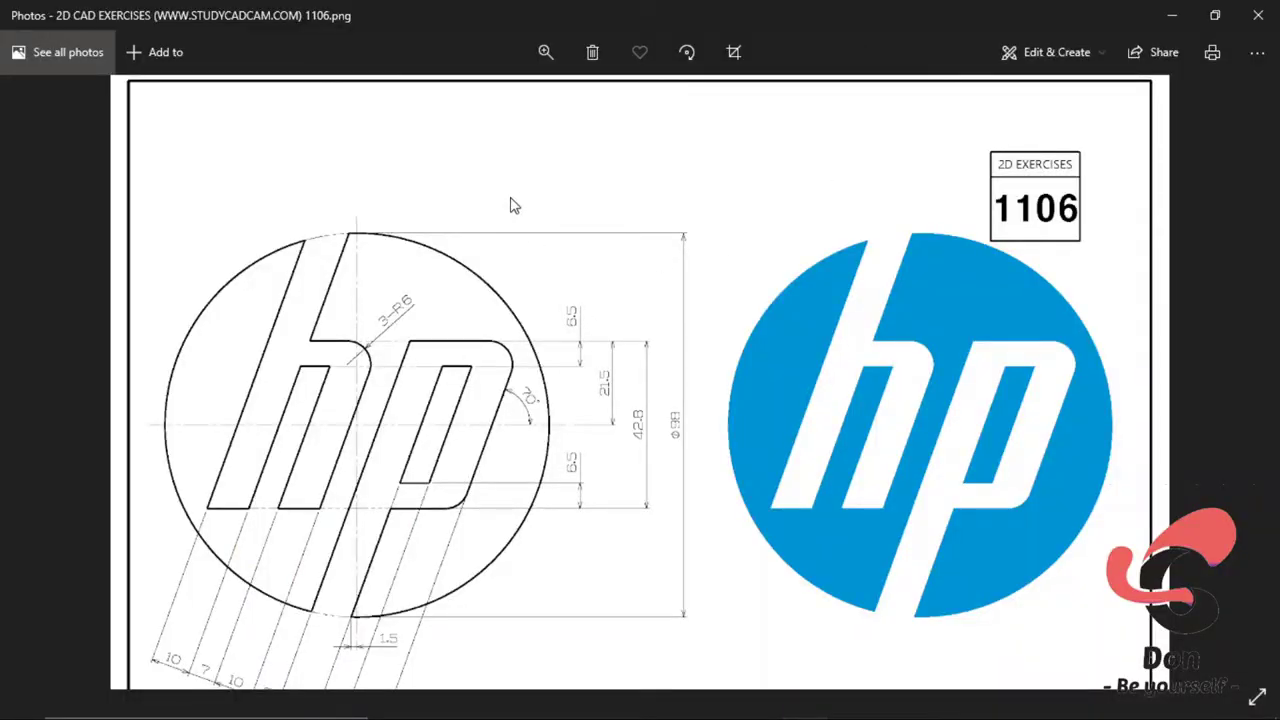
pyautogui.scroll(-3, 592, 380)
pyautogui.scroll(2, 591, 420)
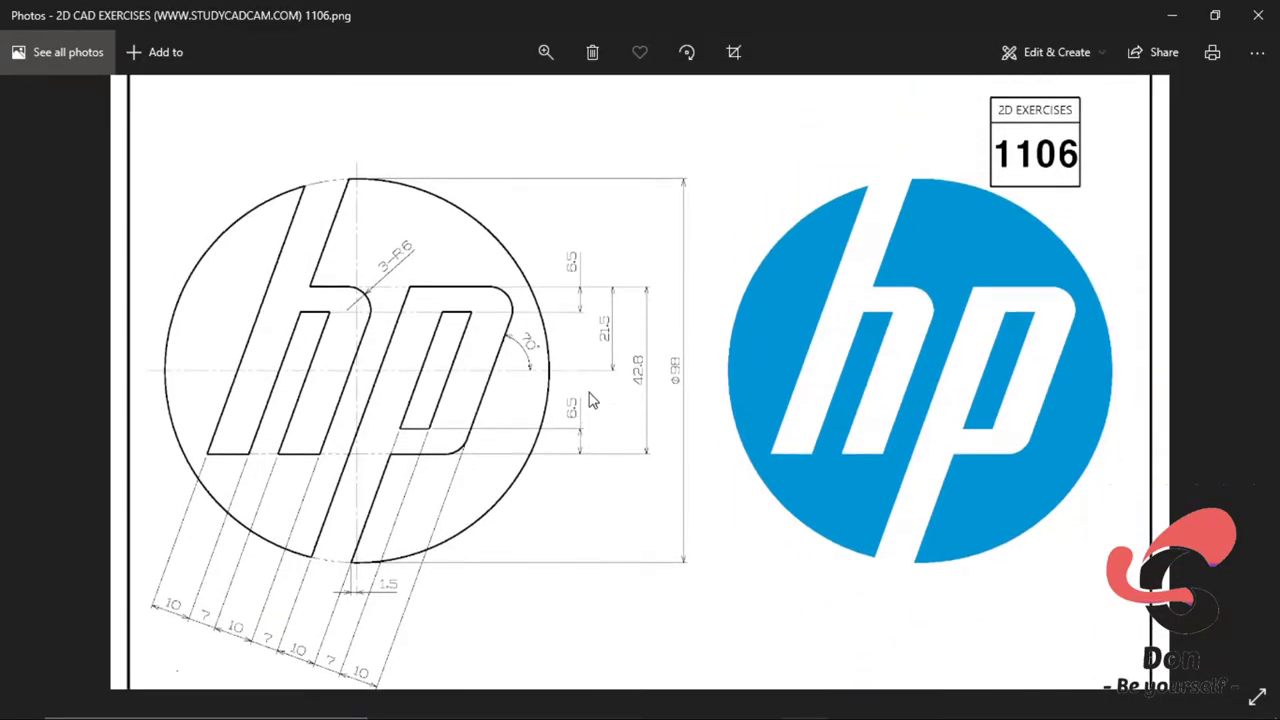
pyautogui.hotkey('alt', 'Tab')
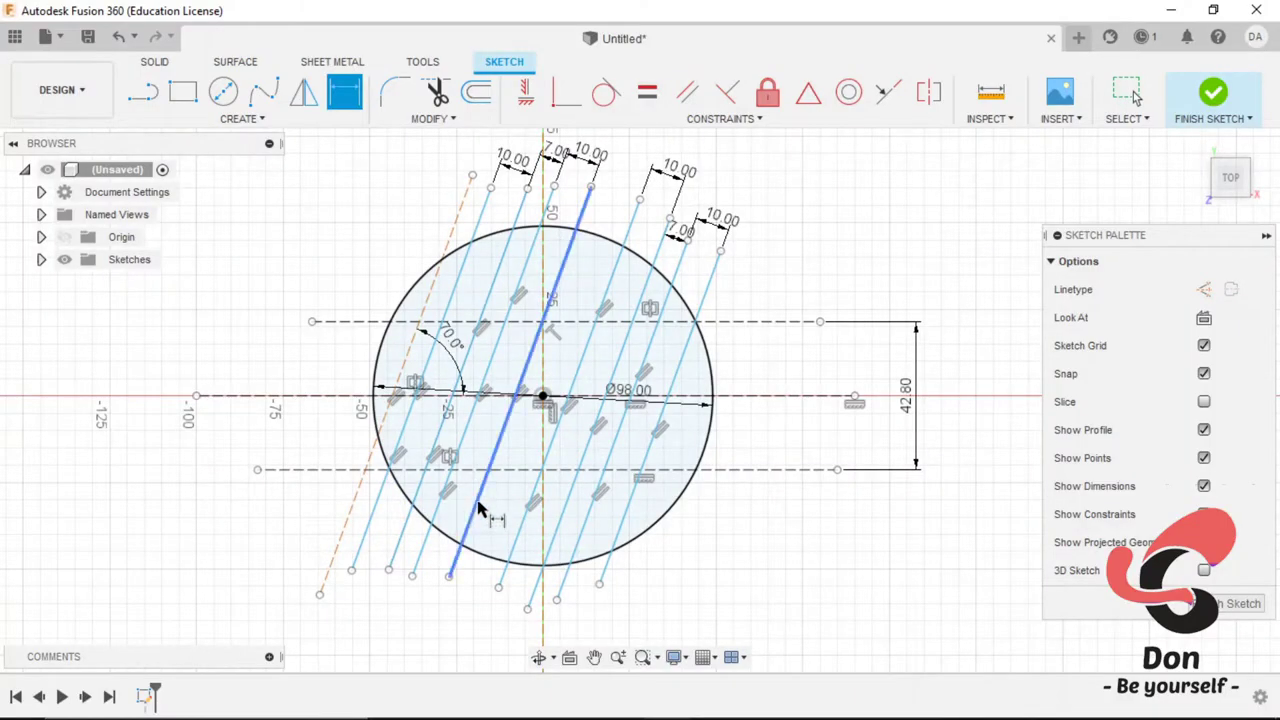
pyautogui.click(529, 514)
pyautogui.click(604, 220)
pyautogui.write('10')
pyautogui.press('Return')
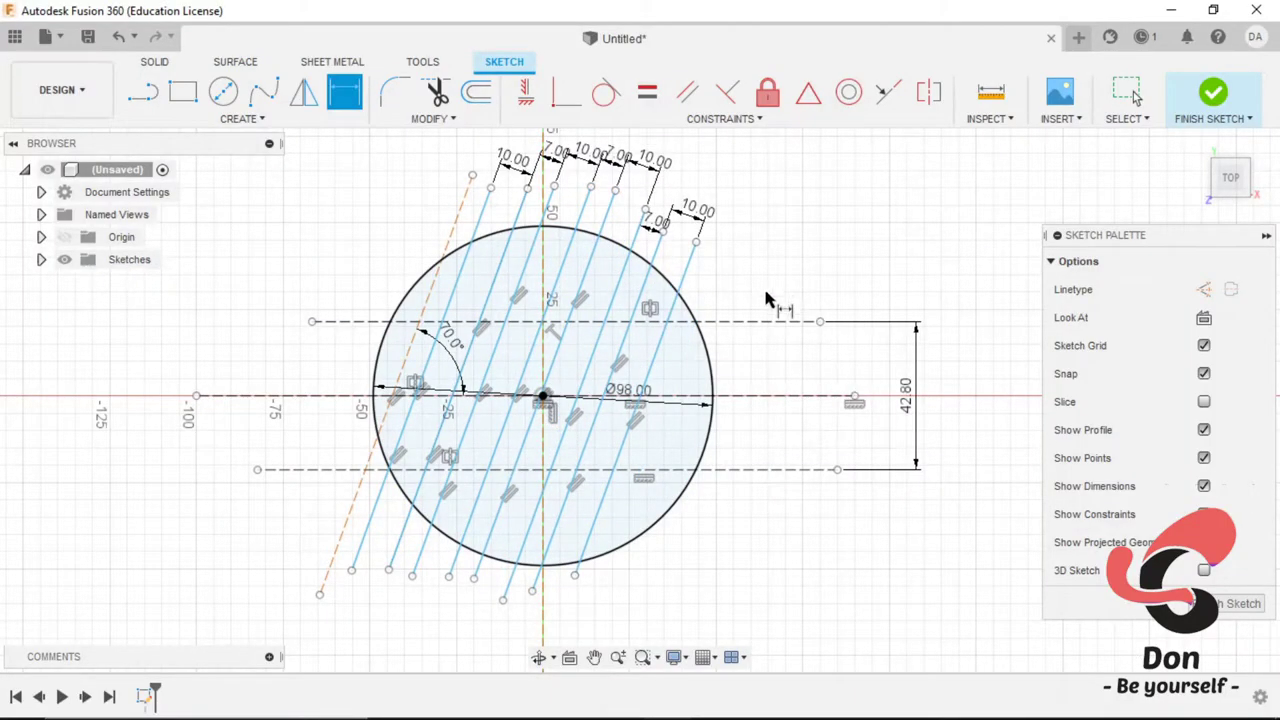
pyautogui.hotkey('alt', 'Tab')
pyautogui.hotkey('alt', 'Tab')
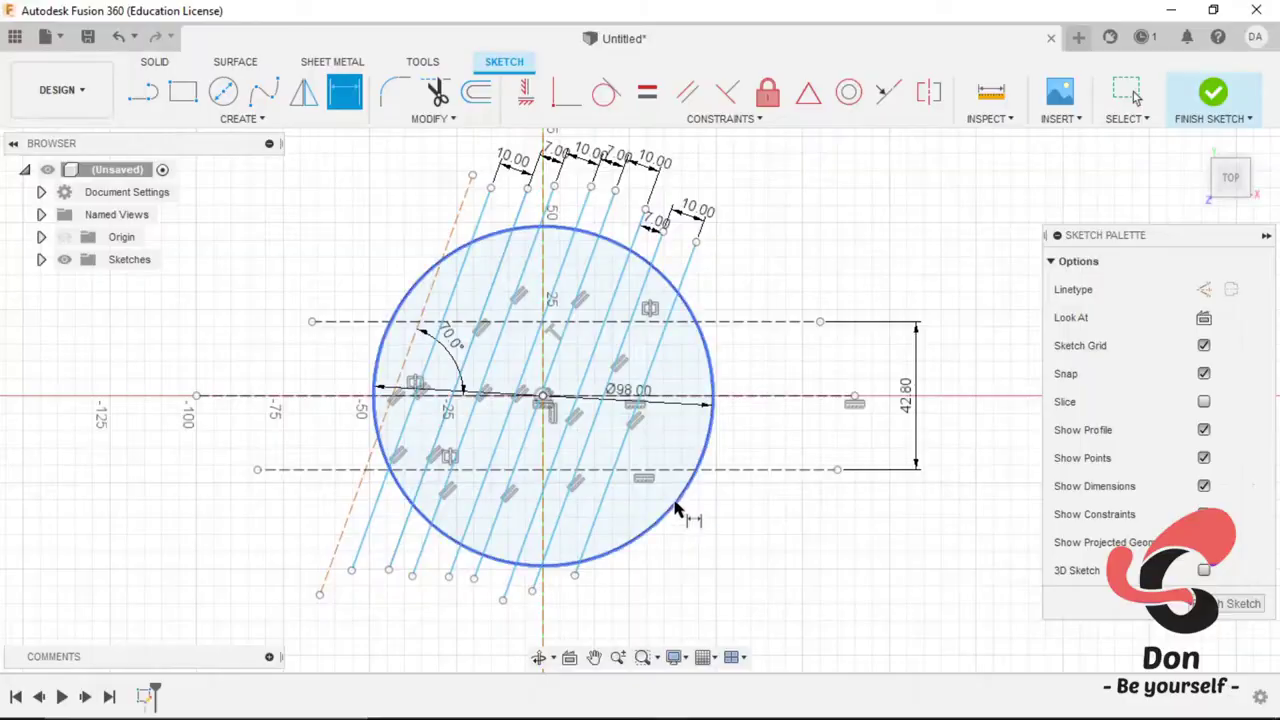
# Step: Draw two horizontal lines across the circle near the upper and lower guide lines
pyautogui.scroll(3, 672, 510)
pyautogui.click(830, 424)
pyautogui.click(152, 421)
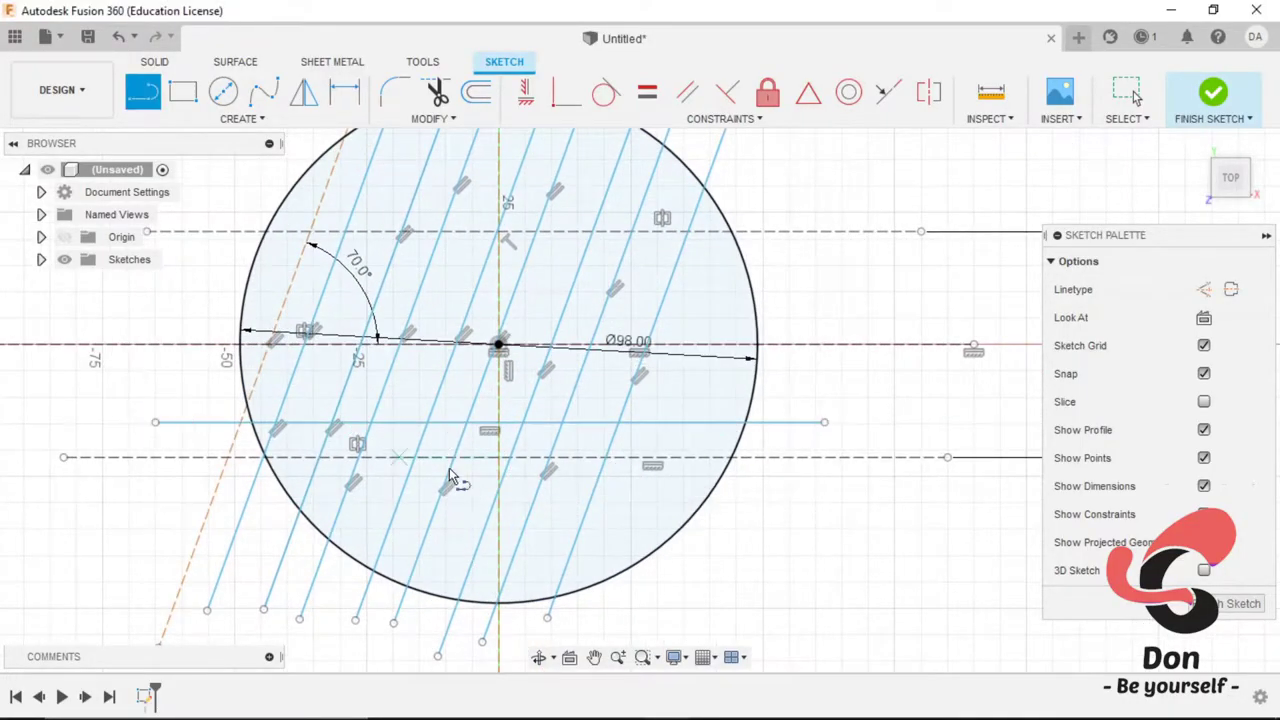
pyautogui.scroll(-1, 600, 468)
pyautogui.scroll(2, 666, 416)
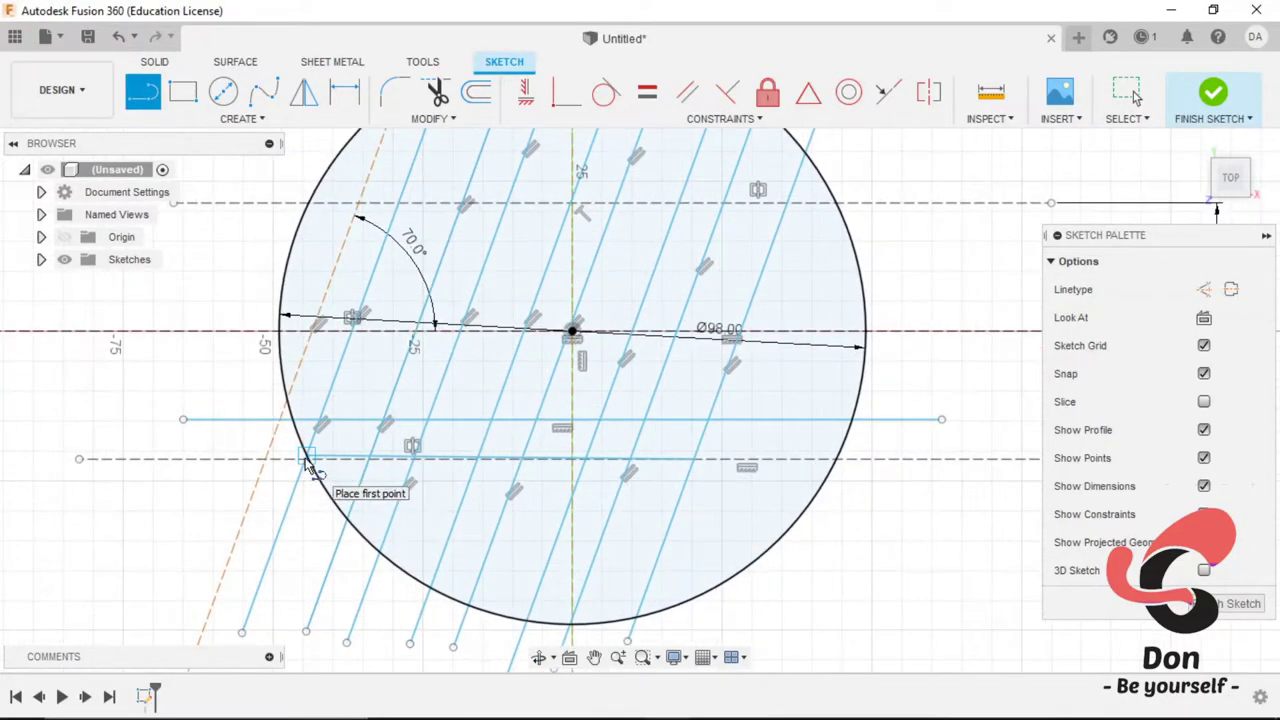
pyautogui.click(745, 253)
pyautogui.scroll(3, 434, 266)
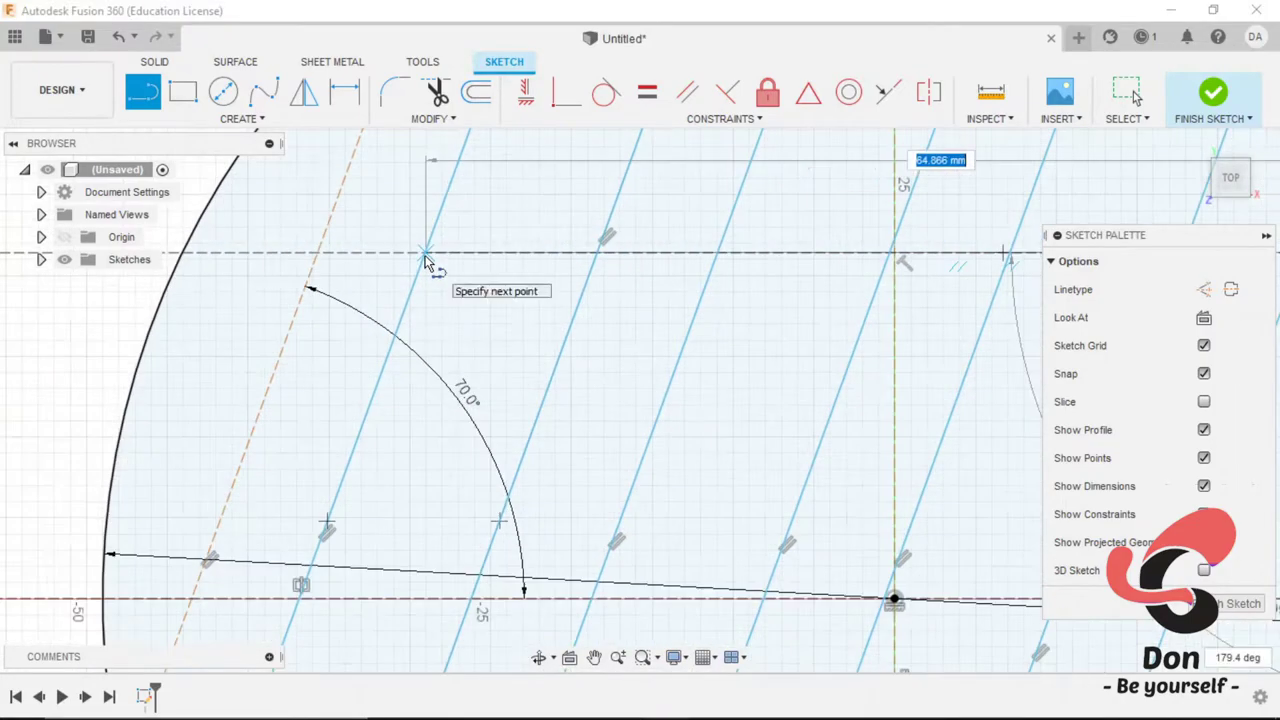
pyautogui.scroll(-2, 434, 266)
pyautogui.doubleClick(446, 295)
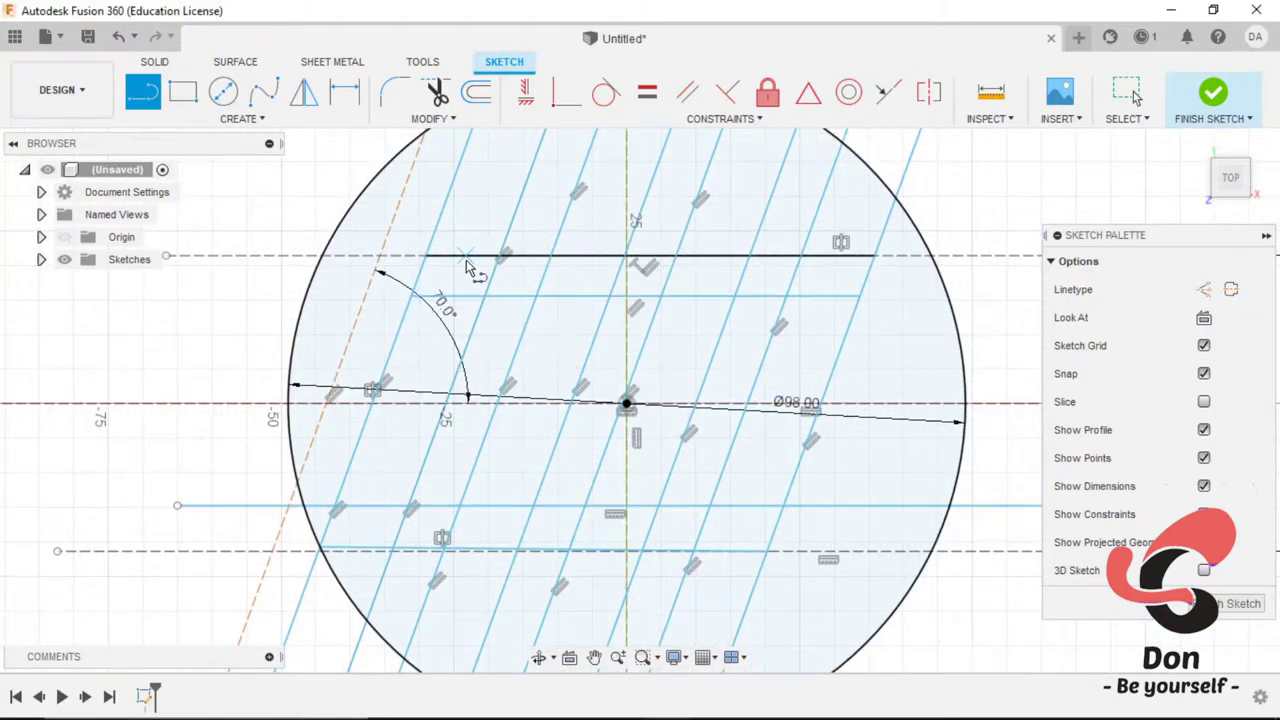
pyautogui.moveTo(860, 568); pyautogui.dragTo(757, 414, button='middle')
pyautogui.scroll(-1, 675, 445)
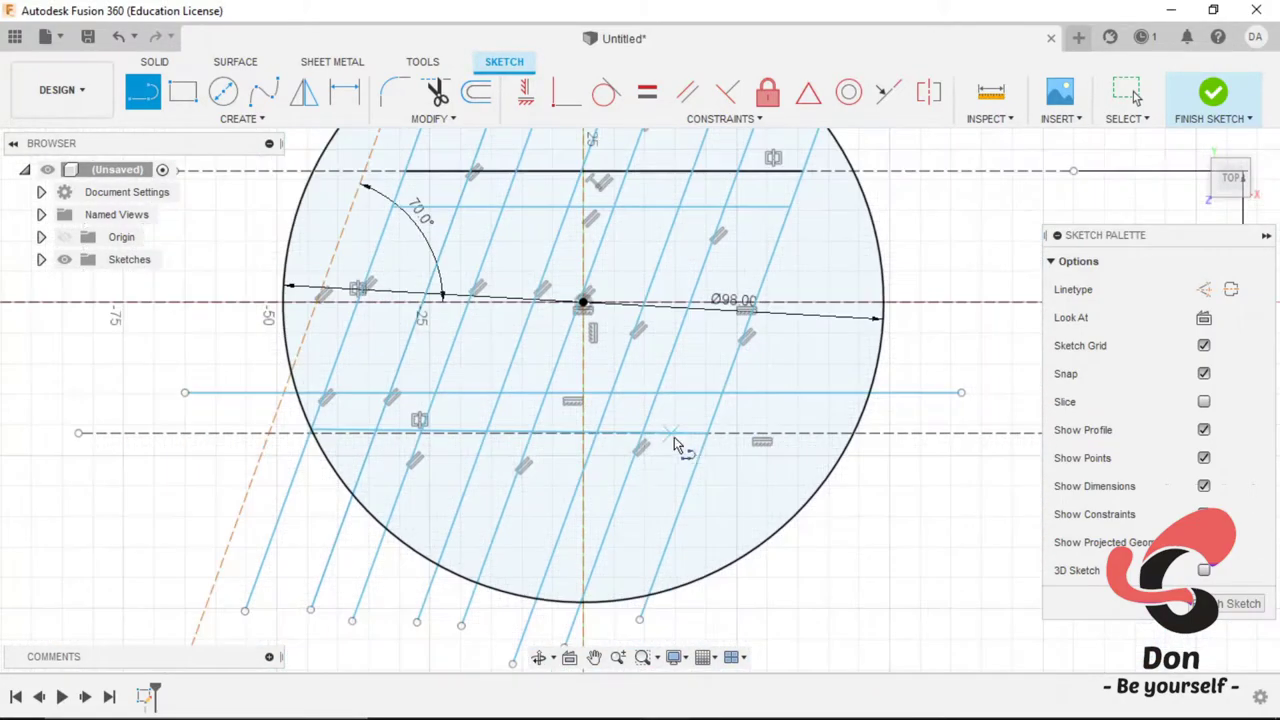
# Step: Make the two new horizontal lines parallel
pyautogui.click(514, 432)
pyautogui.scroll(-2, 757, 506)
pyautogui.scroll(1, 660, 570)
pyautogui.scroll(1, 430, 395)
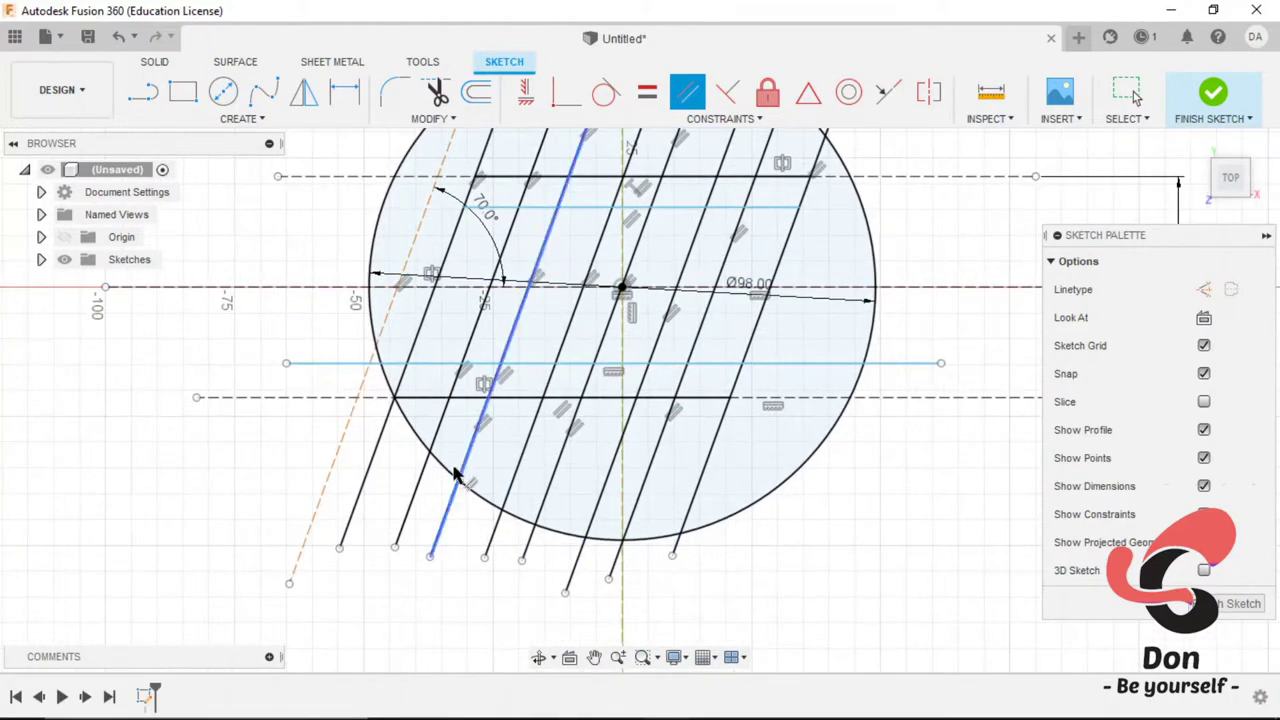
pyautogui.scroll(3, 430, 395)
pyautogui.press('Escape')
pyautogui.scroll(-2, 398, 405)
pyautogui.click(366, 414)
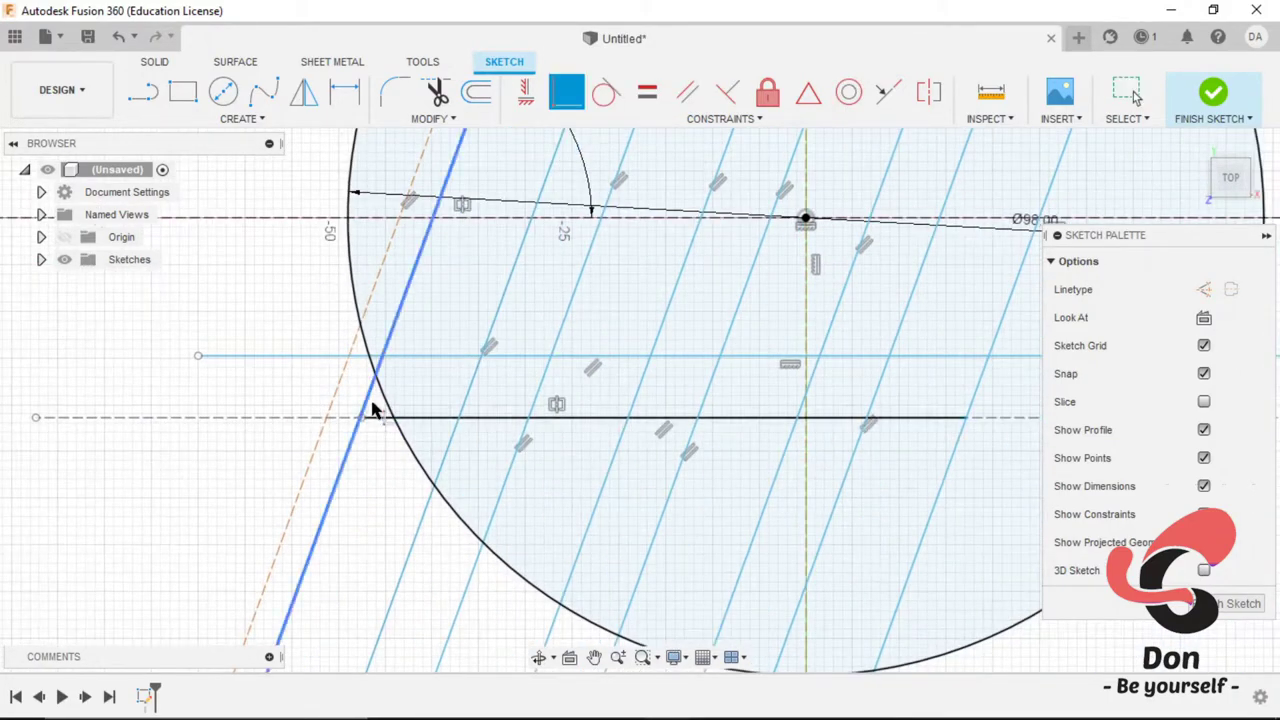
pyautogui.scroll(-2, 366, 410)
# Step: Dimension both horizontal lines 6.5 mm inside the top and bottom dashed guide lines
pyautogui.press('d')
pyautogui.click(829, 413)
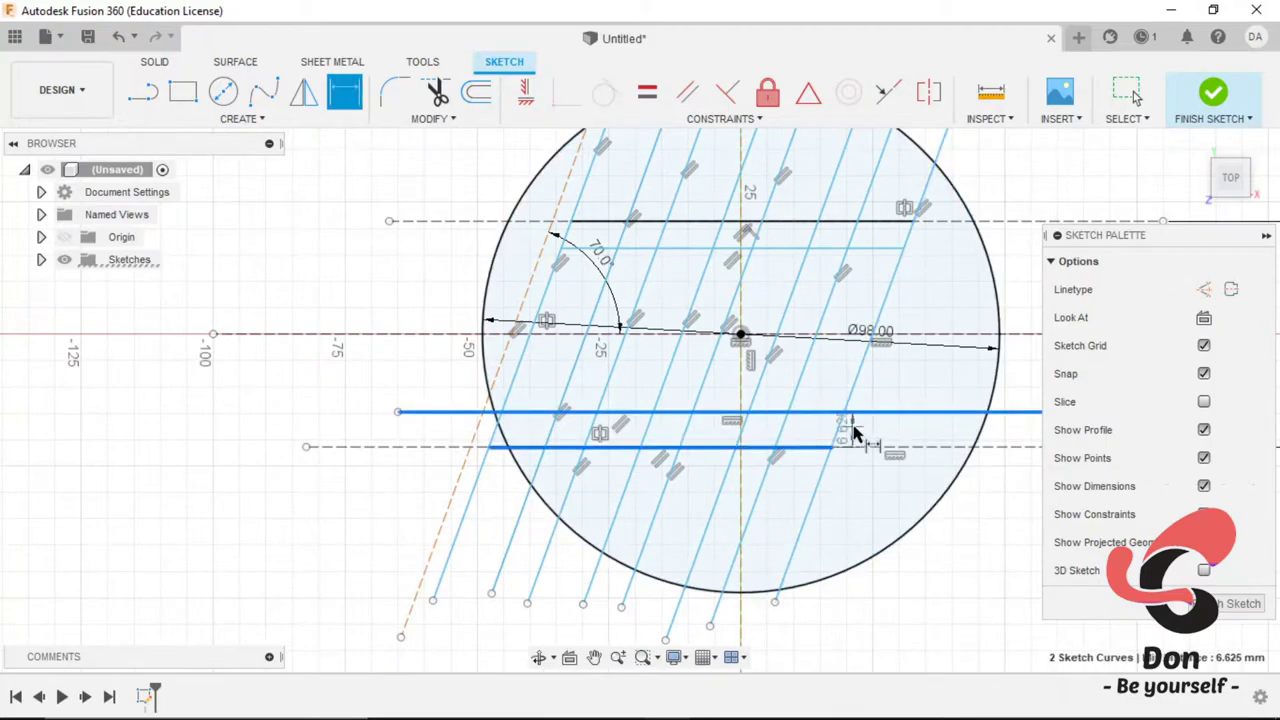
pyautogui.click(855, 432)
pyautogui.write('6.5')
pyautogui.press('Return')
pyautogui.click(905, 221)
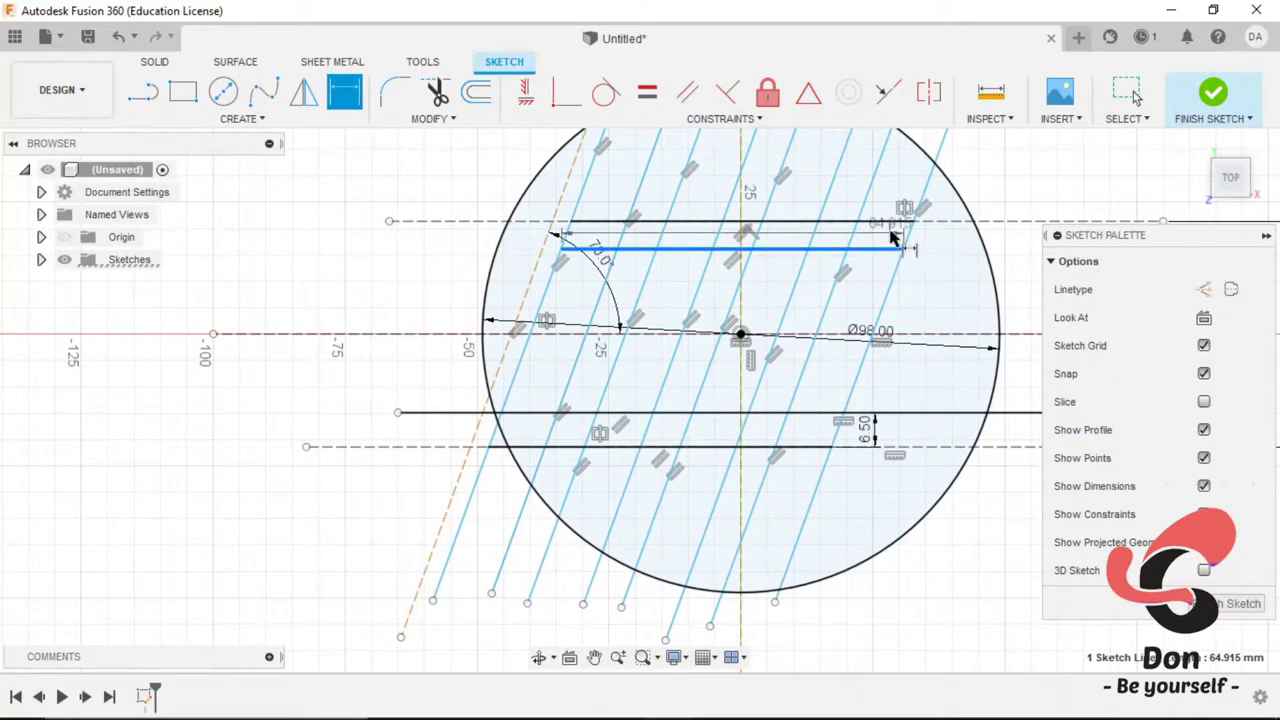
pyautogui.click(900, 248)
pyautogui.click(932, 243)
pyautogui.press('Return')
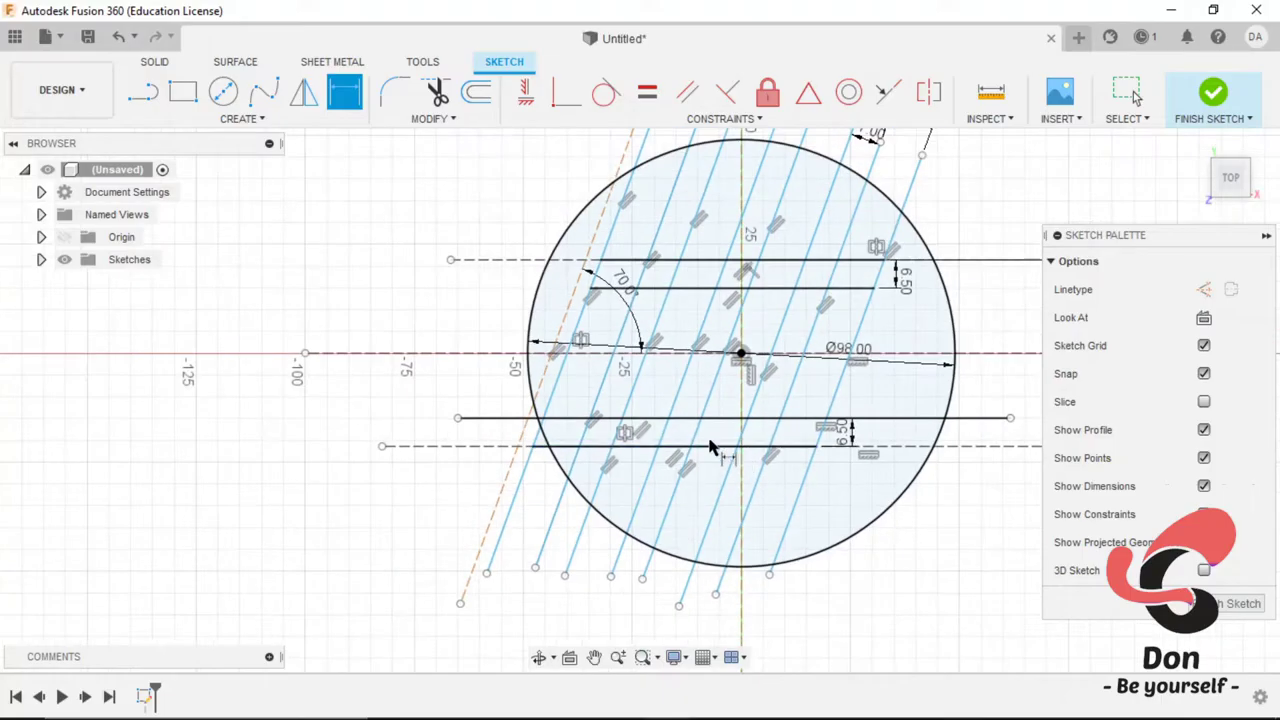
pyautogui.hotkey('alt', 'Tab')
# Step: Constrain a slanted line's end onto the circle and dimension it 1.5 mm from the vertical centre line
pyautogui.hotkey('alt', 'Tab')
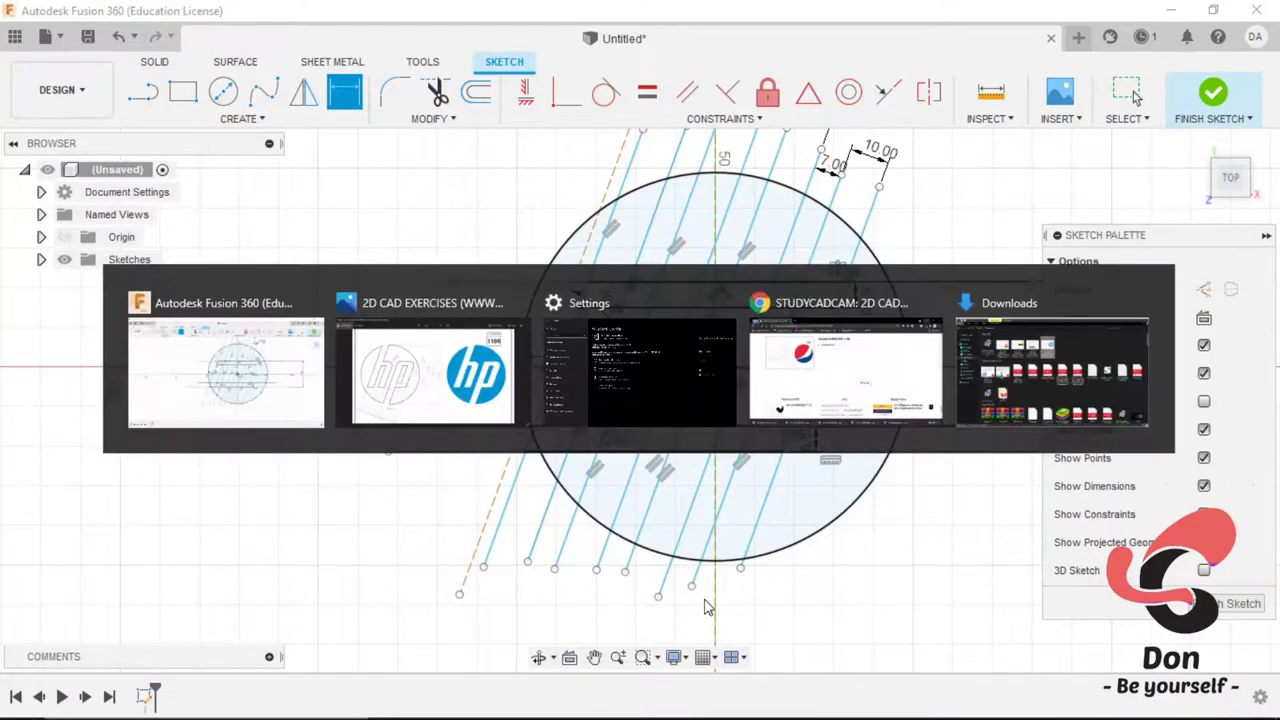
pyautogui.hotkey('alt', 'Tab')
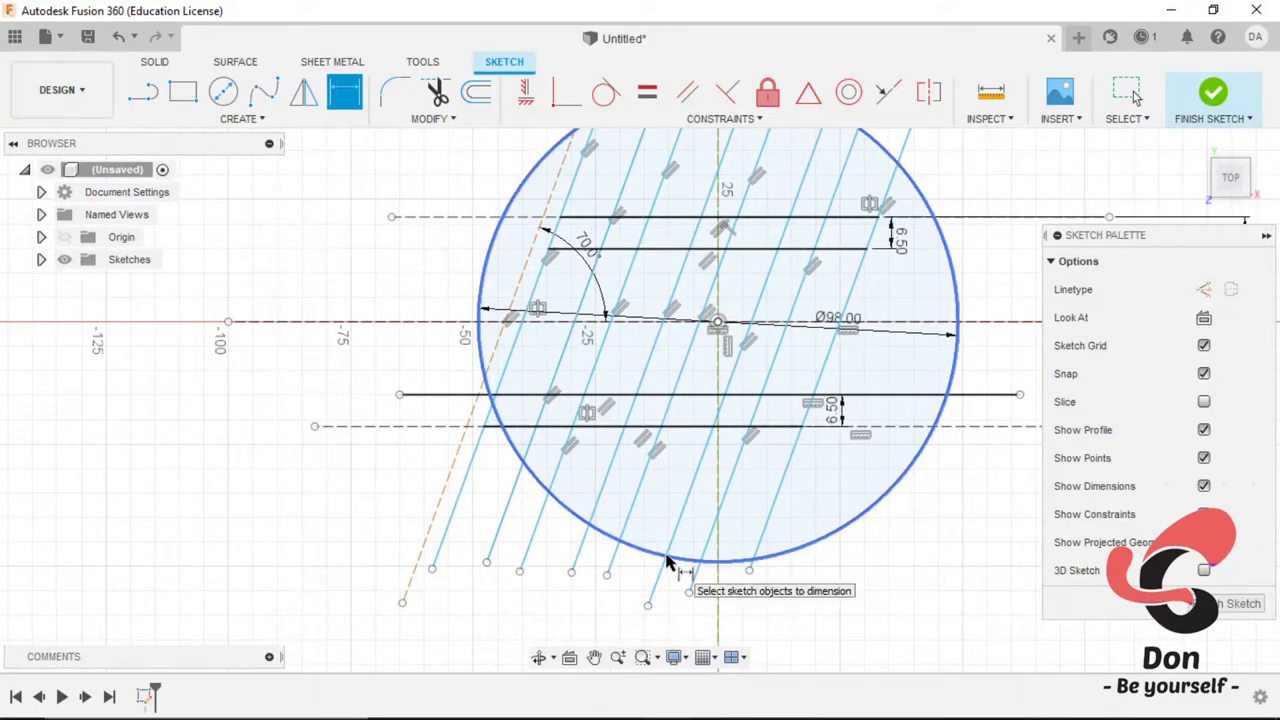
pyautogui.scroll(3, 723, 586)
pyautogui.click(566, 92)
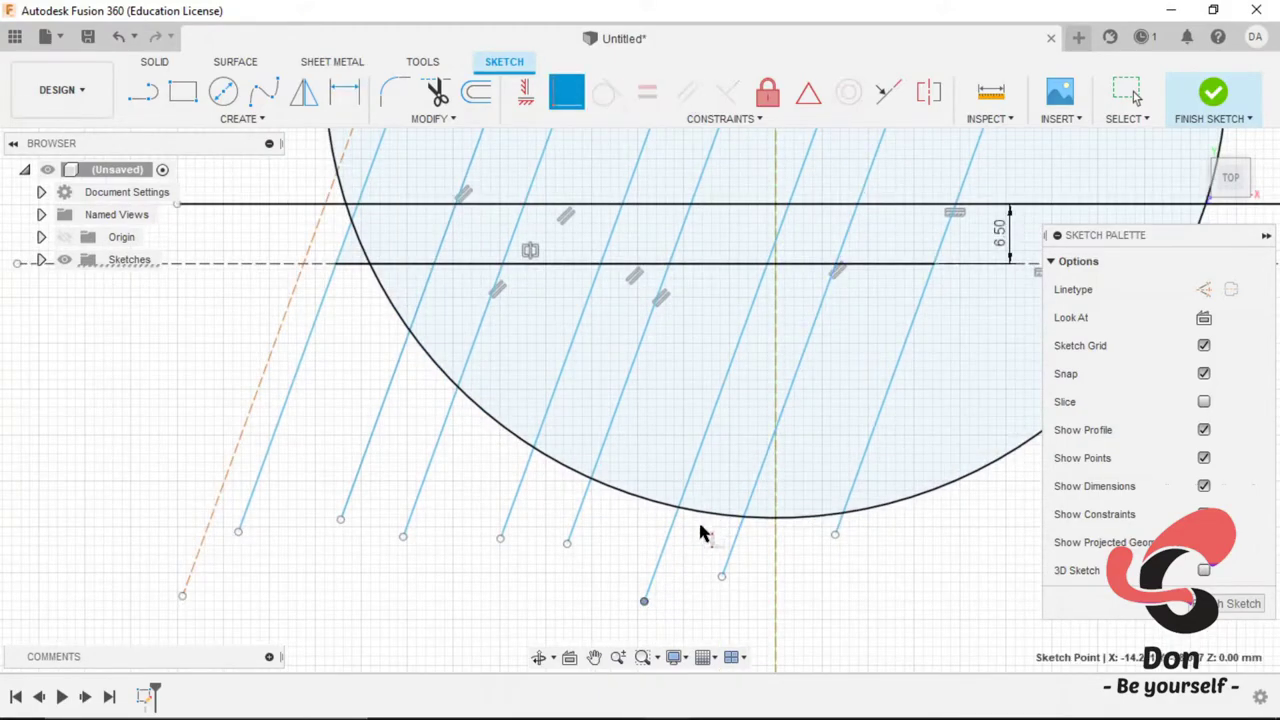
pyautogui.click(709, 547)
pyautogui.click(763, 535)
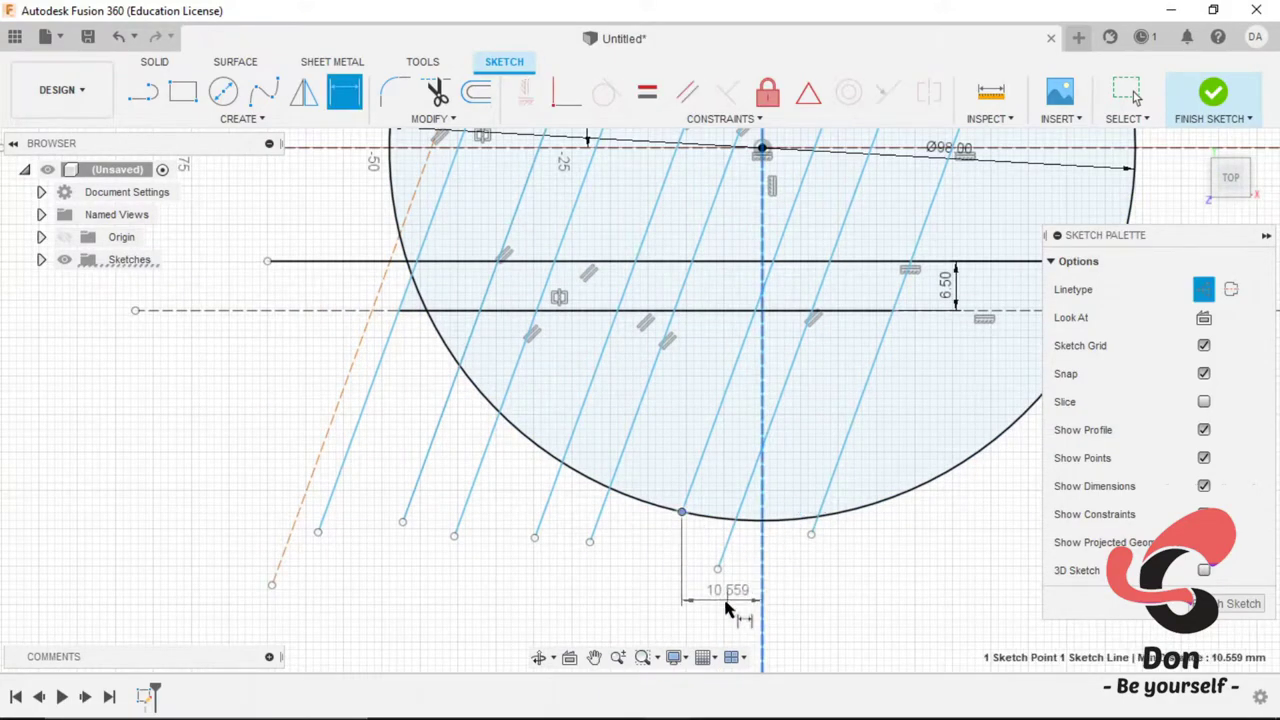
pyautogui.click(733, 605)
pyautogui.press('Return')
pyautogui.scroll(-5, 671, 529)
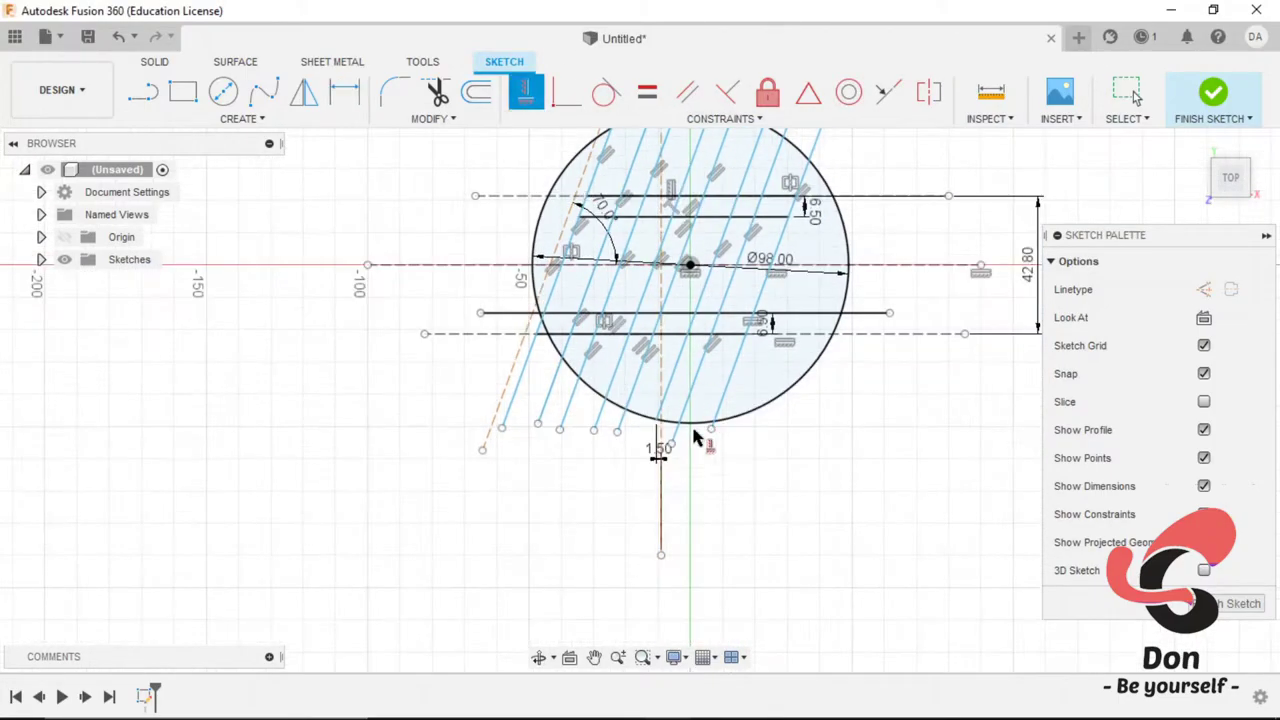
pyautogui.scroll(2, 723, 429)
pyautogui.scroll(5, 568, 140)
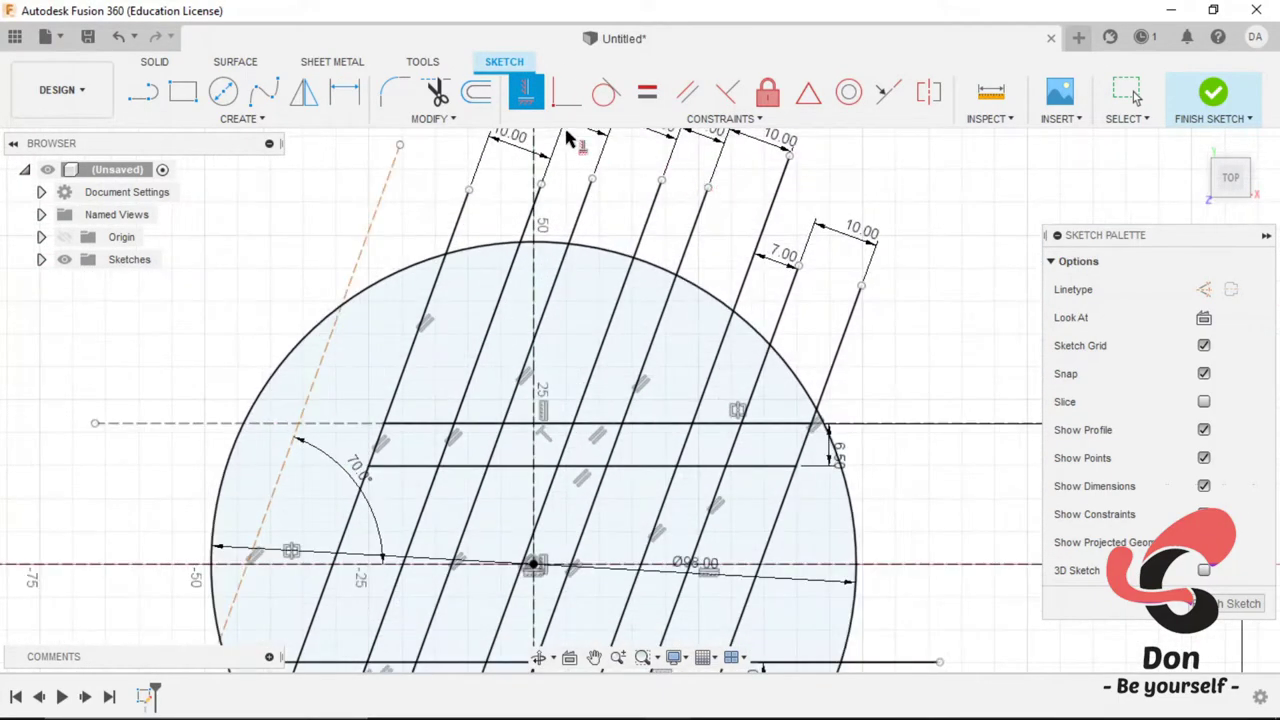
pyautogui.scroll(-1, 765, 225)
# Step: Trim the top line ends back to the circle and cut the top of the leftmost line
pyautogui.press('t')
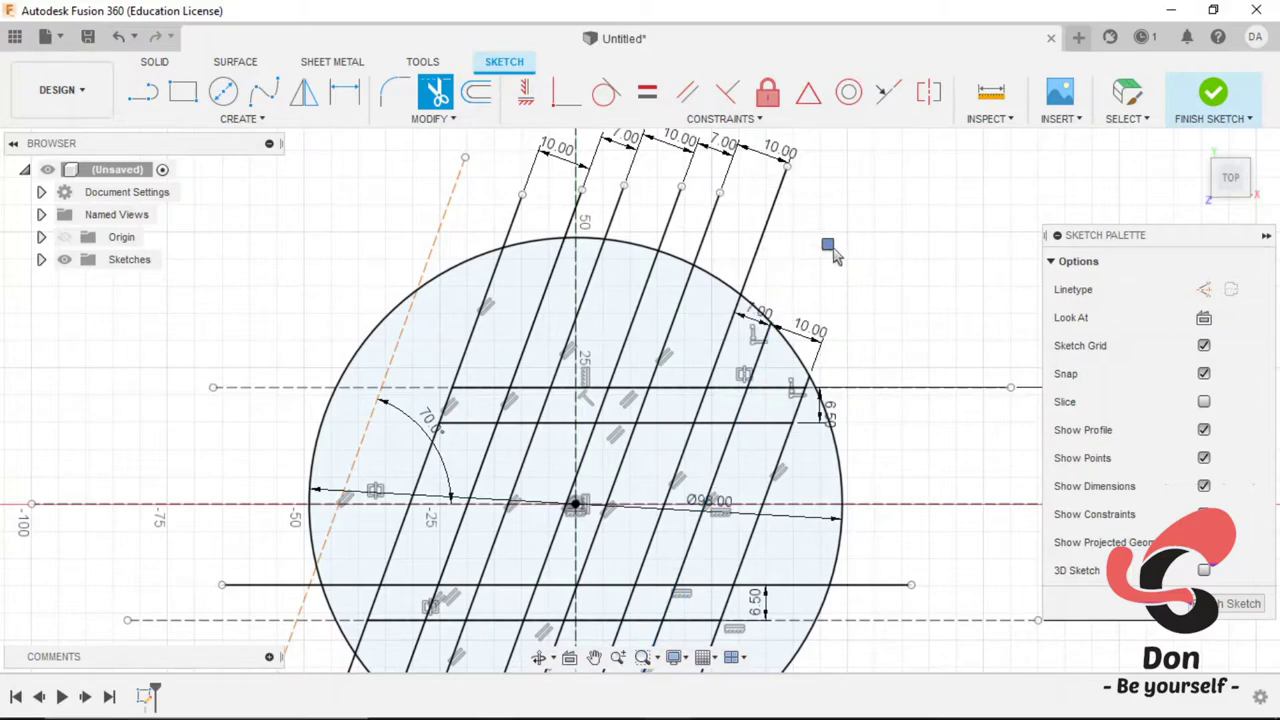
pyautogui.click(790, 250)
pyautogui.moveTo(760, 240); pyautogui.dragTo(567, 238)
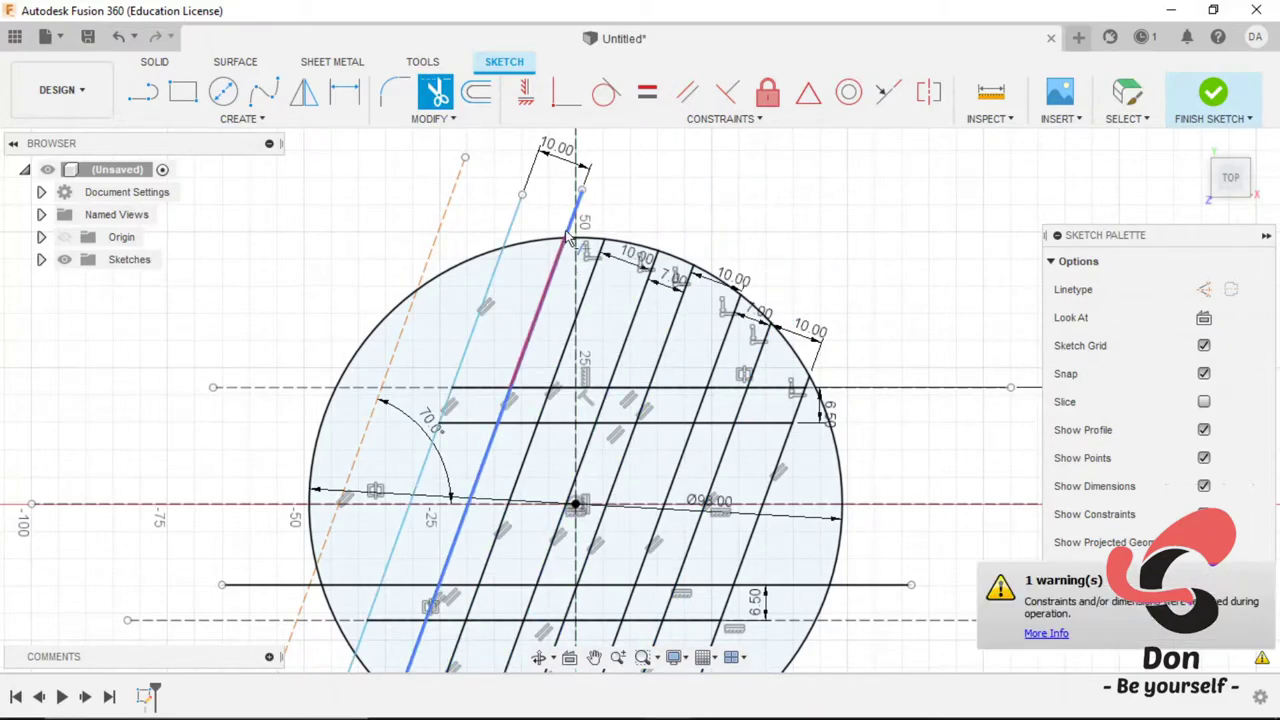
pyautogui.press('Escape')
pyautogui.scroll(3, 591, 150)
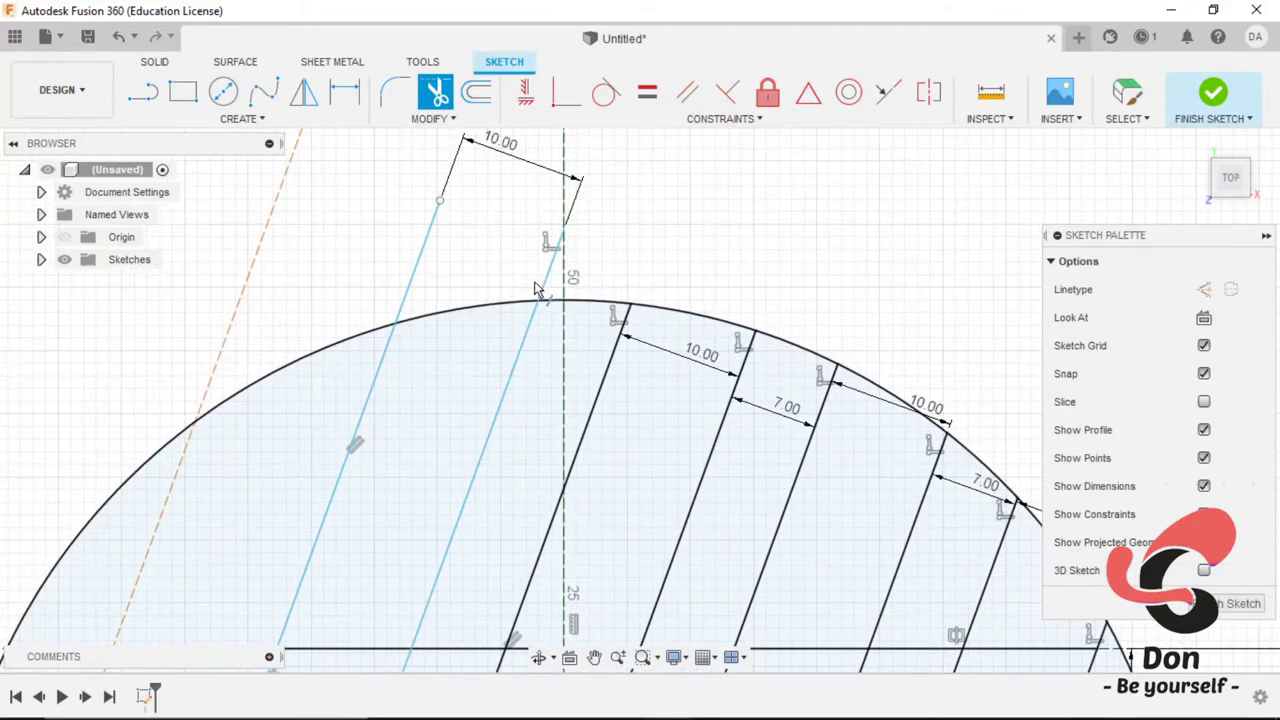
pyautogui.click(440, 260)
pyautogui.scroll(-3, 430, 300)
# Step: Trim the lower ends of the two leftmost lines and the short segment below the circle
pyautogui.moveTo(380, 640); pyautogui.dragTo(385, 530, button='middle')
pyautogui.moveTo(385, 530); pyautogui.dragTo(508, 542)
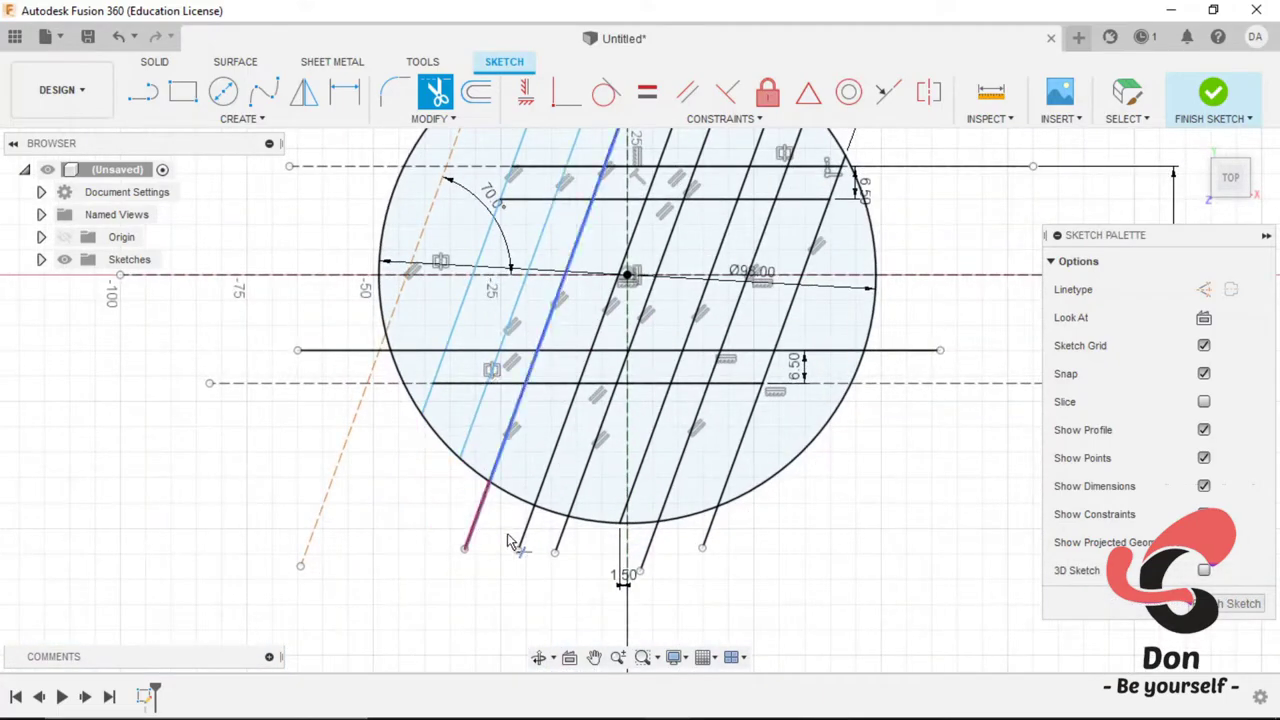
pyautogui.click(715, 548)
pyautogui.scroll(2, 715, 548)
pyautogui.scroll(-3, 620, 500)
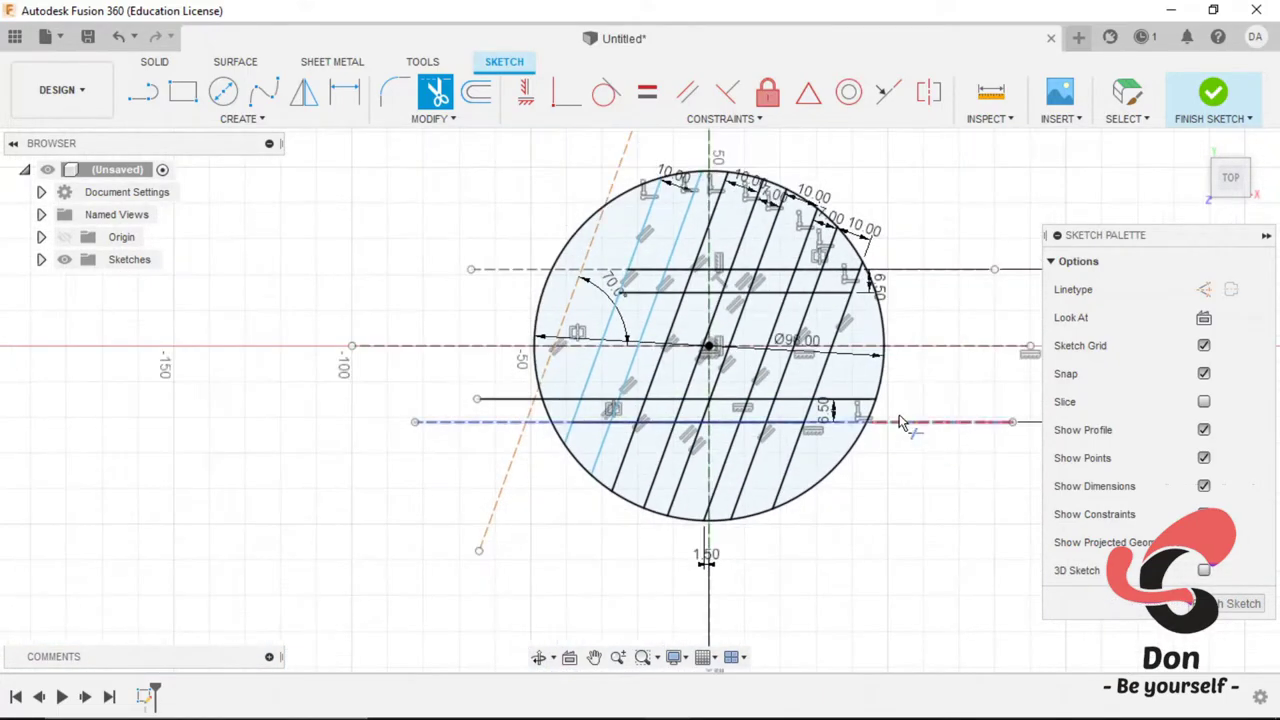
pyautogui.scroll(3, 560, 460)
pyautogui.scroll(-3, 600, 400)
pyautogui.scroll(3, 700, 300)
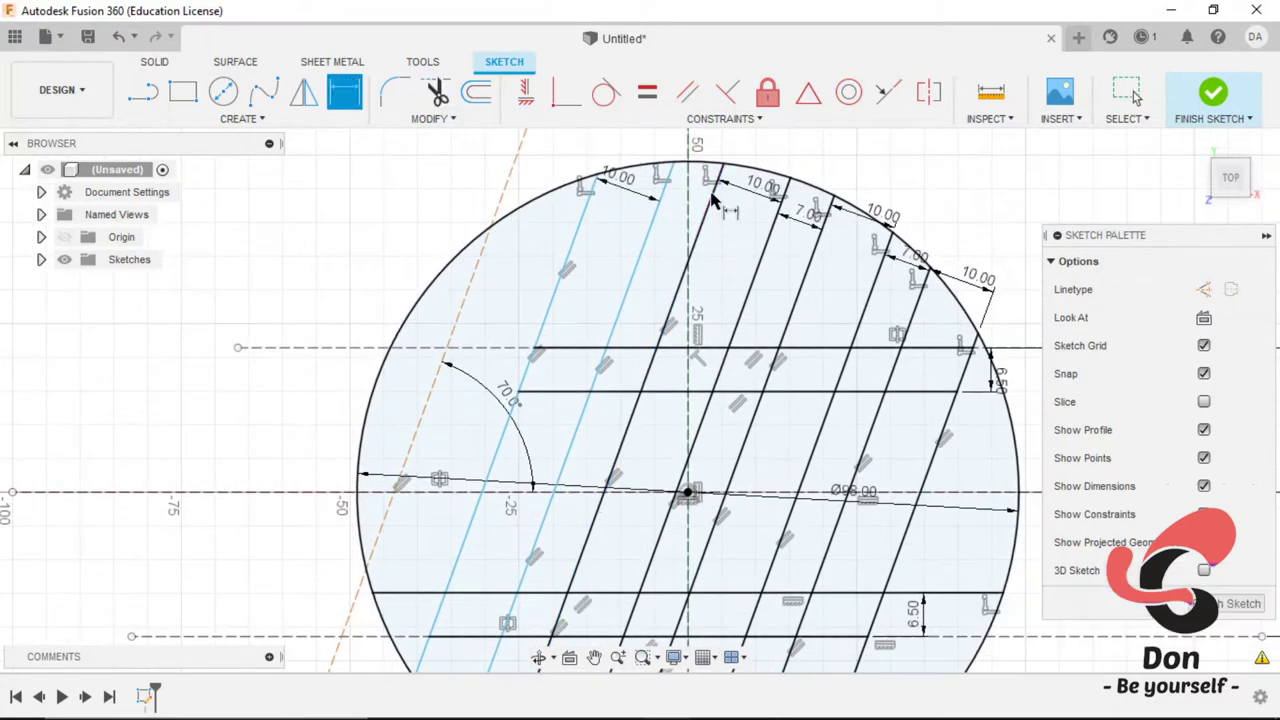
pyautogui.press('Escape')
# Step: Trim away a horizontal line segment inside the circle
pyautogui.press('d')
pyautogui.scroll(-3, 800, 230)
pyautogui.scroll(3, 886, 294)
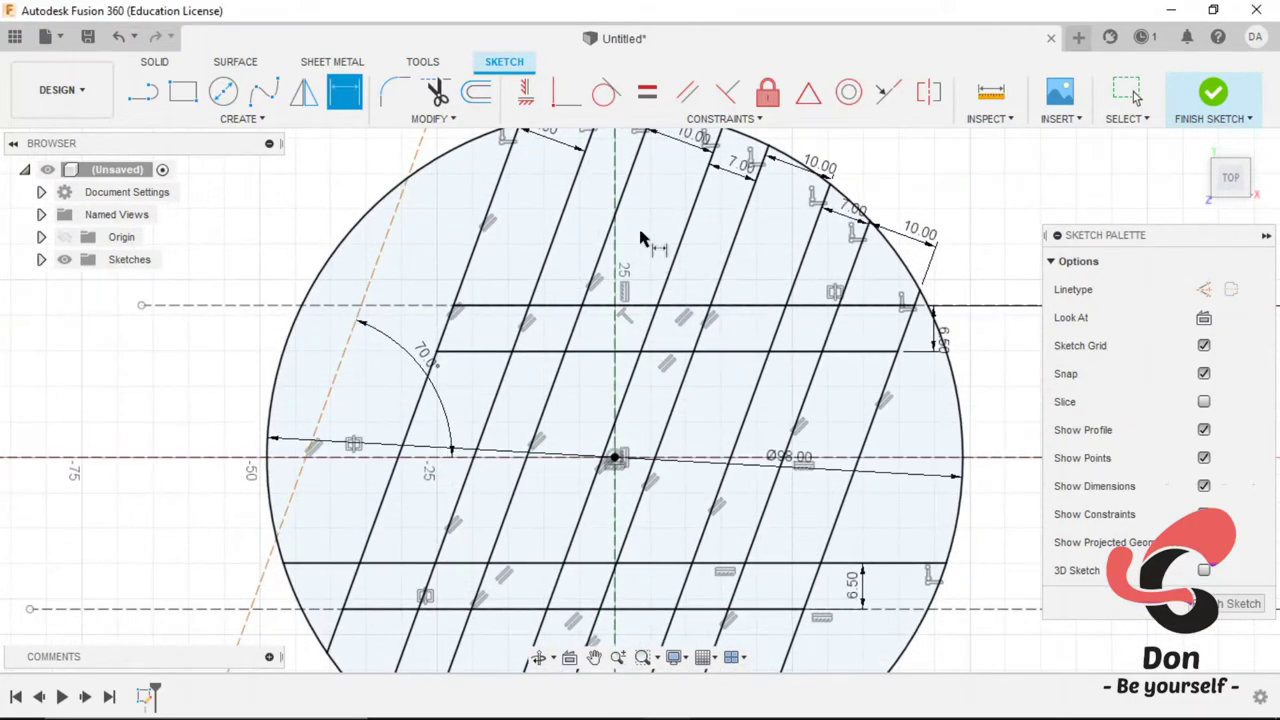
pyautogui.scroll(-1, 660, 270)
pyautogui.click(683, 291)
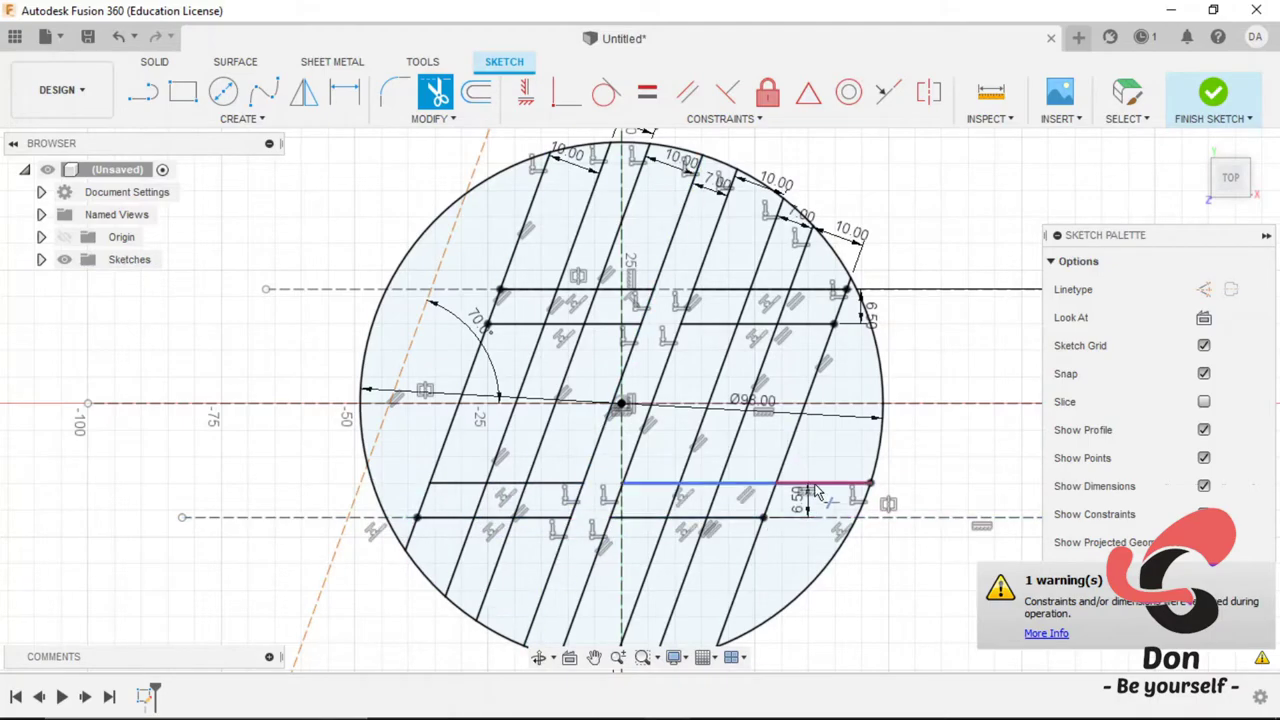
pyautogui.scroll(1, 765, 437)
pyautogui.scroll(-2, 556, 555)
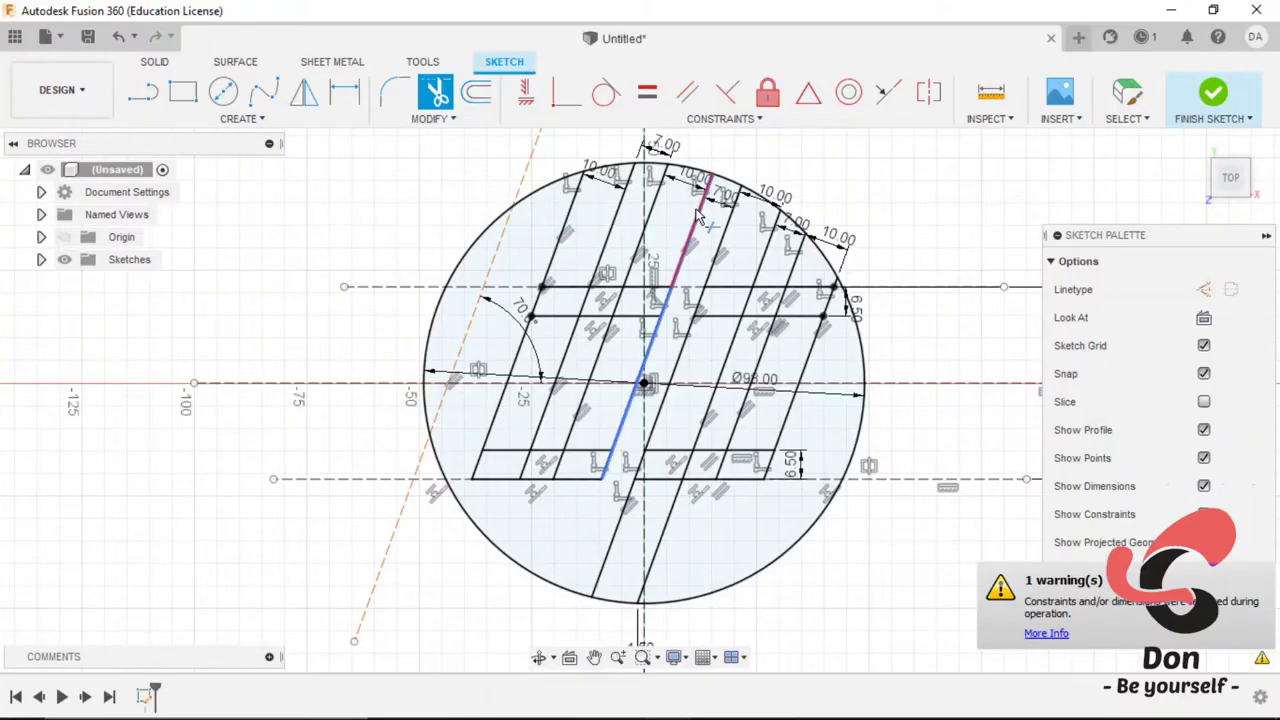
# Step: Trim the extra lower and bottom line pieces from the letterforms
pyautogui.click(580, 550)
pyautogui.scroll(2, 620, 450)
pyautogui.scroll(-2, 660, 300)
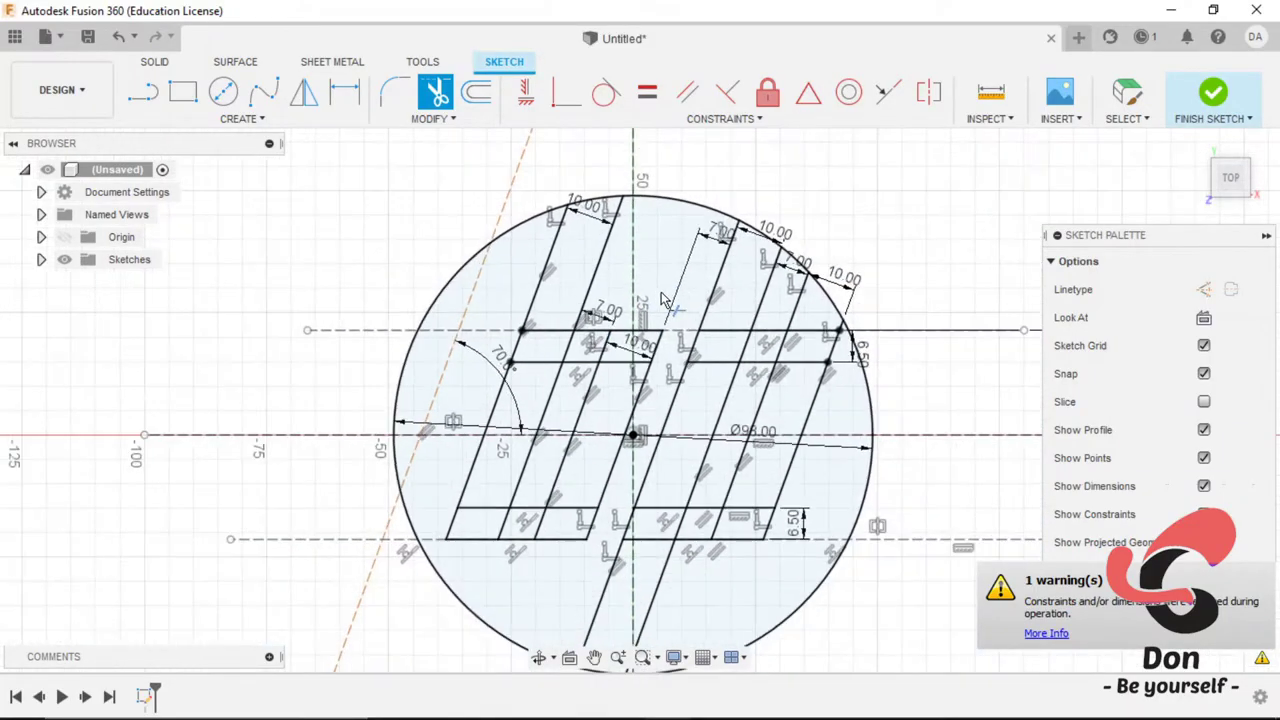
pyautogui.scroll(4, 484, 508)
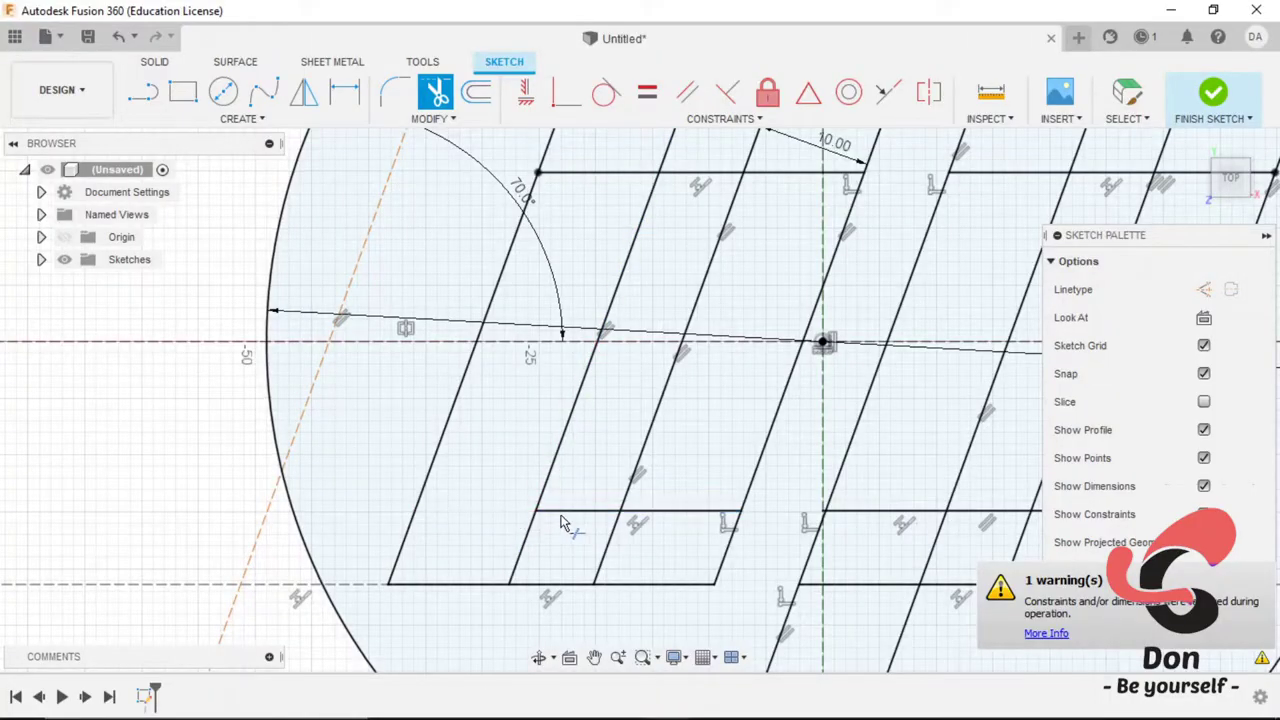
pyautogui.click(549, 591)
pyautogui.scroll(-3, 549, 591)
pyautogui.scroll(2, 552, 418)
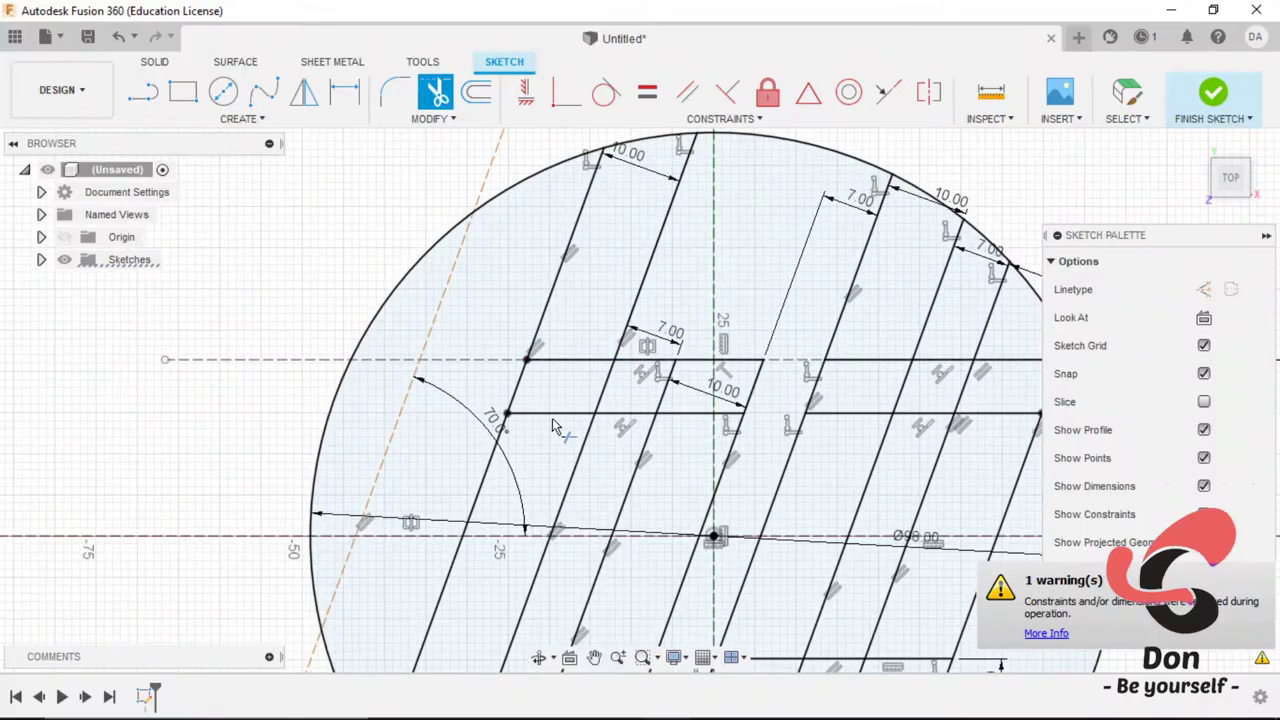
# Step: Trim the excess sloped segments, including the leftover piece inside the p
pyautogui.click(675, 390)
pyautogui.scroll(-3, 599, 394)
pyautogui.scroll(2, 700, 340)
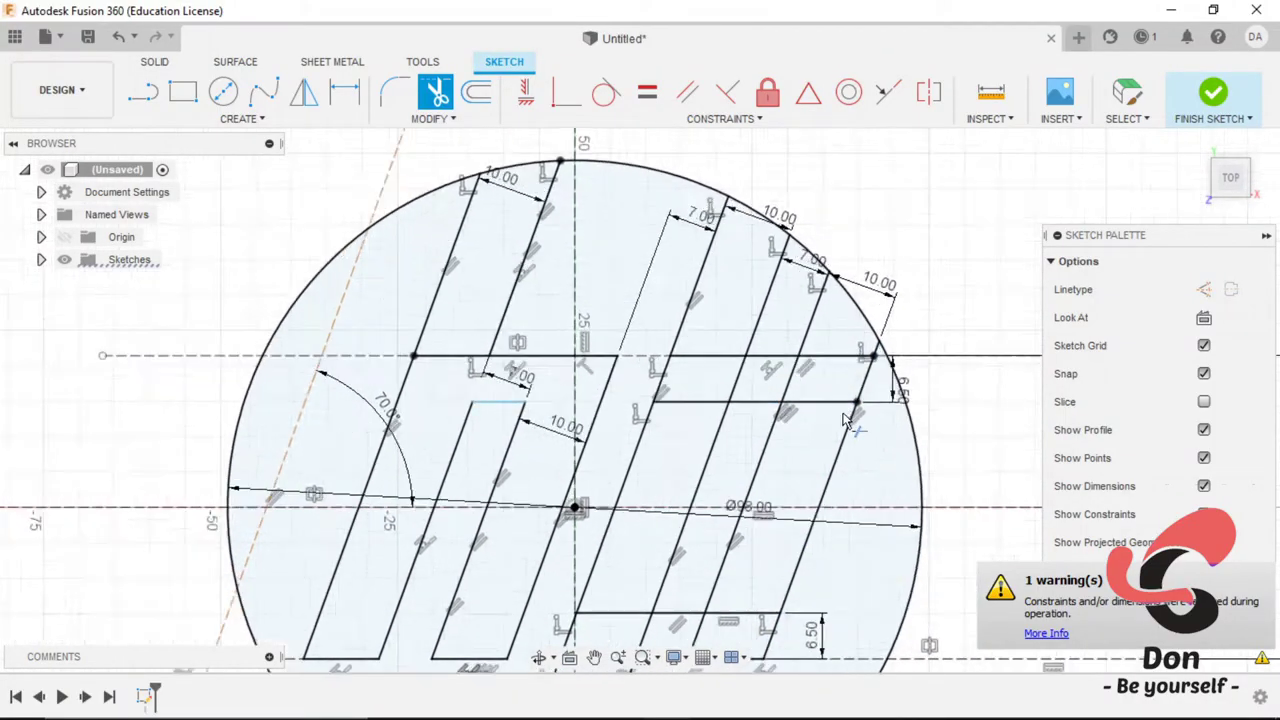
pyautogui.scroll(2, 708, 410)
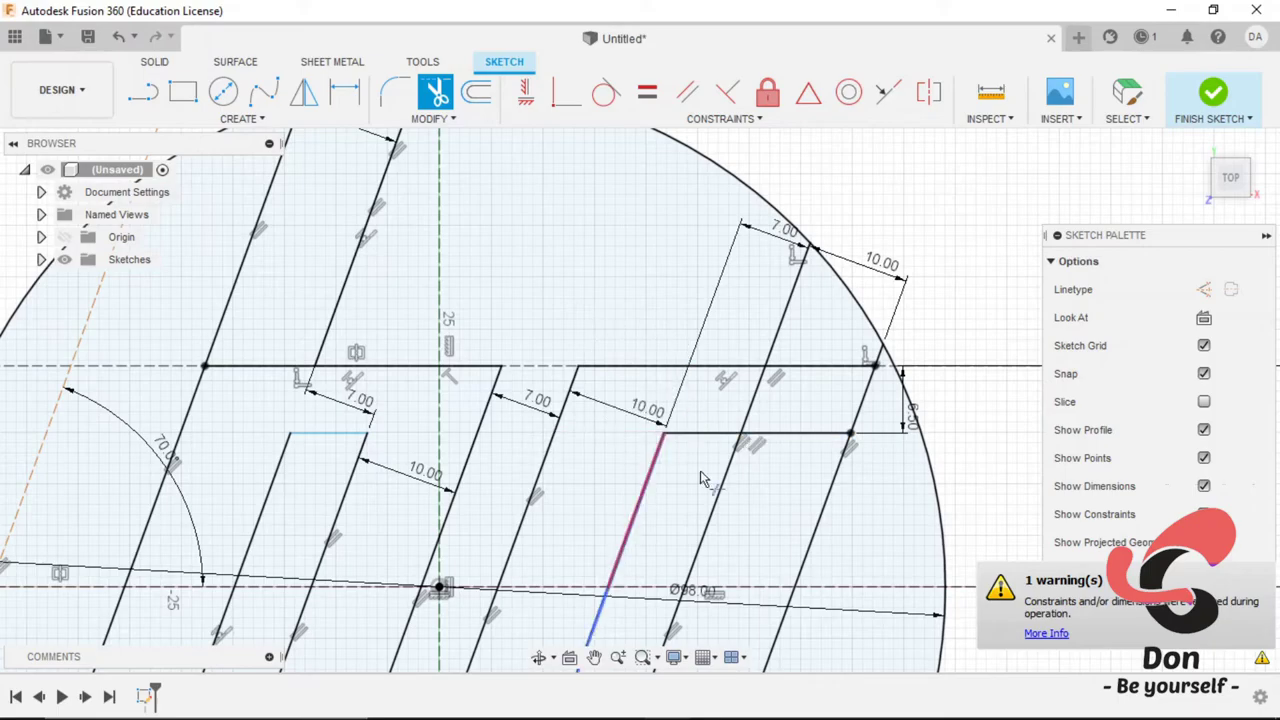
pyautogui.click(797, 305)
pyautogui.press('r')
pyautogui.press('t')
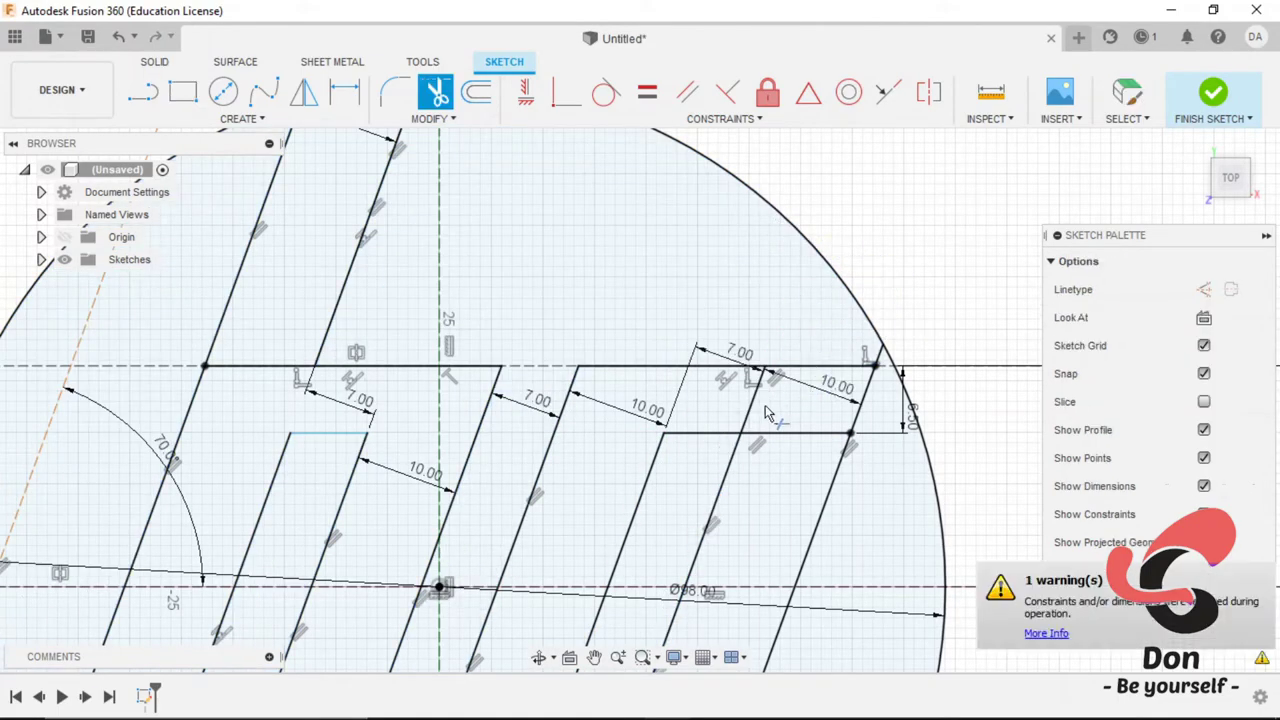
pyautogui.scroll(-1, 805, 295)
pyautogui.scroll(-3, 805, 295)
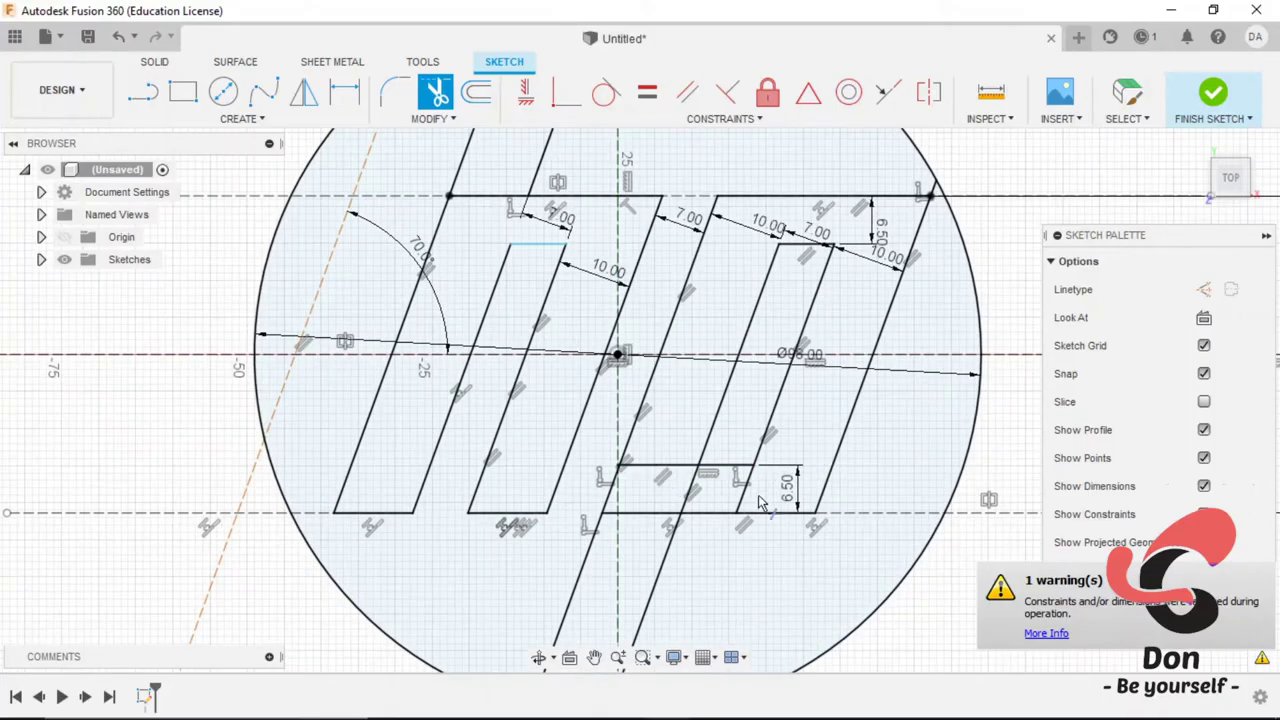
pyautogui.scroll(1, 818, 541)
pyautogui.scroll(3, 880, 230)
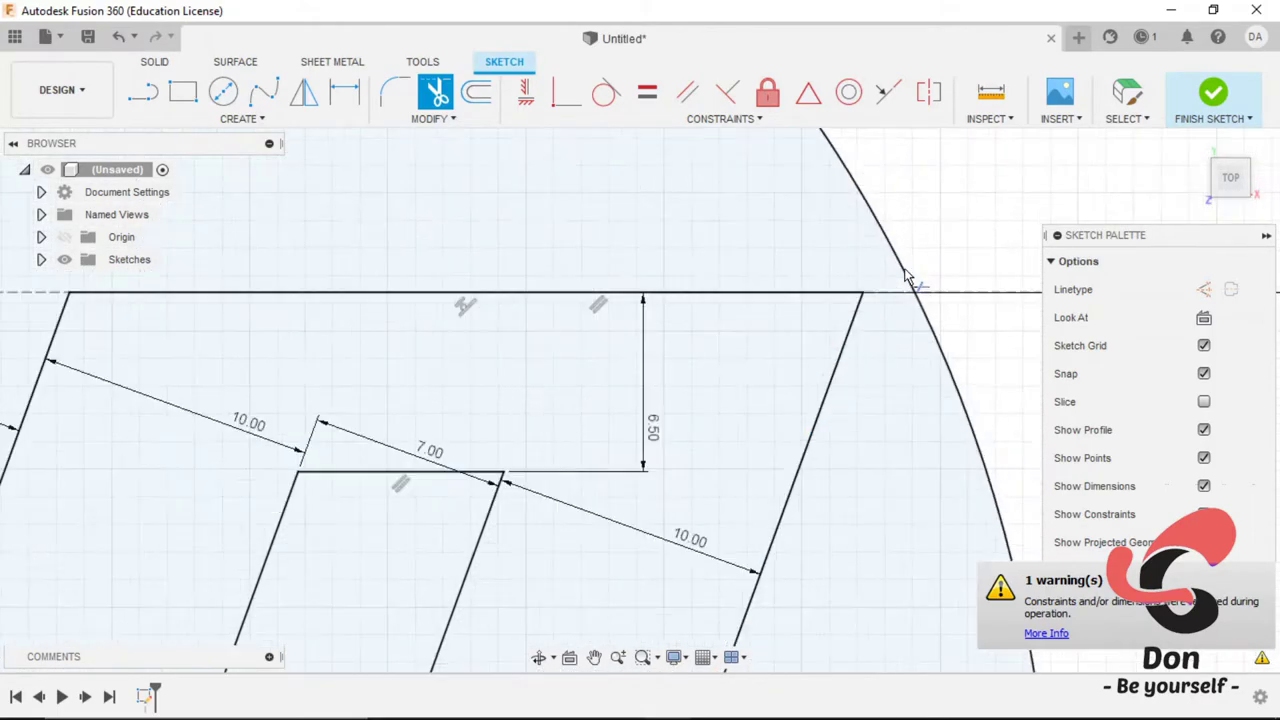
pyautogui.scroll(-4, 880, 230)
pyautogui.scroll(1, 700, 400)
# Step: Compare the sketch against the reference logo drawing before rounding the corners
pyautogui.click(526, 92)
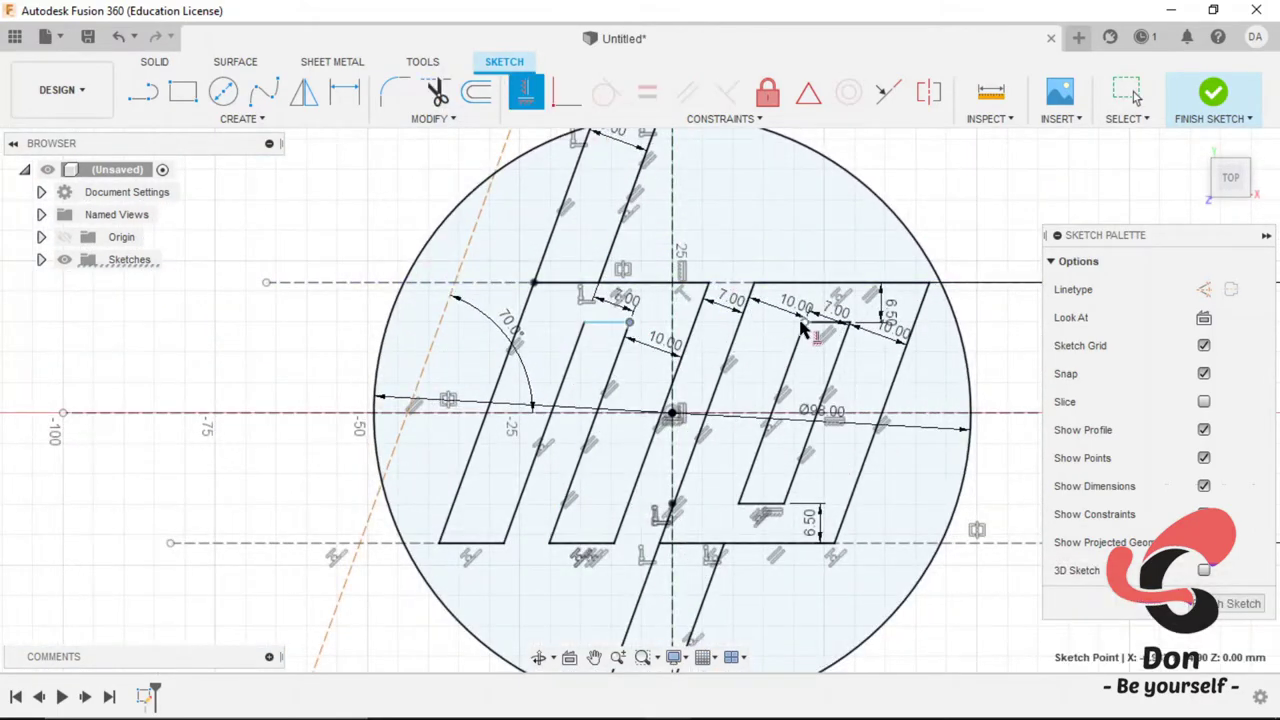
pyautogui.scroll(-3, 536, 373)
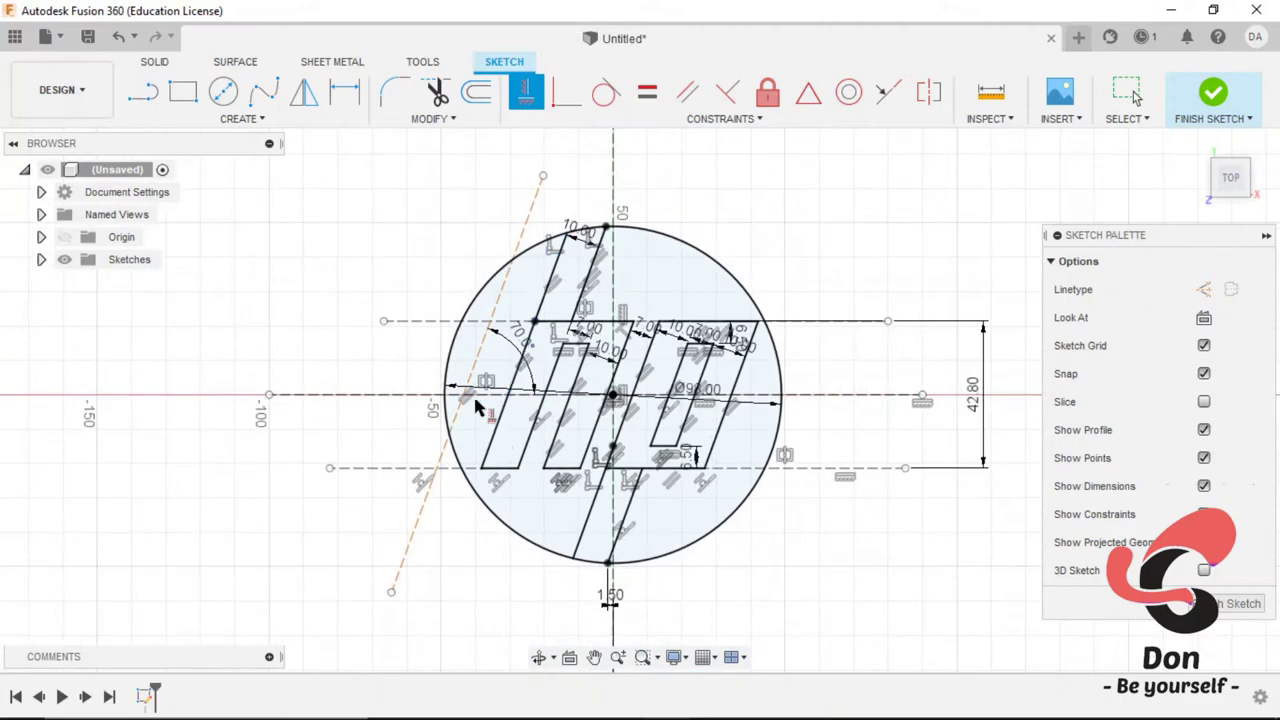
pyautogui.scroll(3, 491, 457)
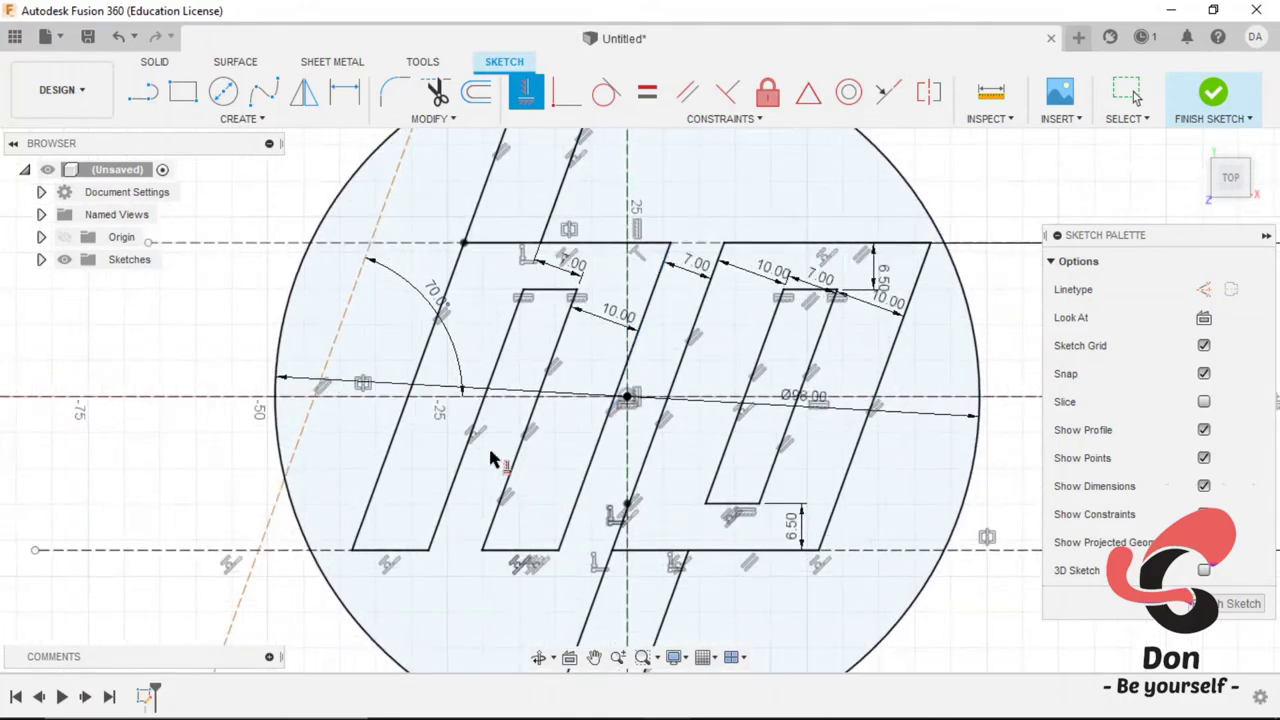
pyautogui.scroll(-3, 623, 560)
pyautogui.hotkey('alt', 'Tab')
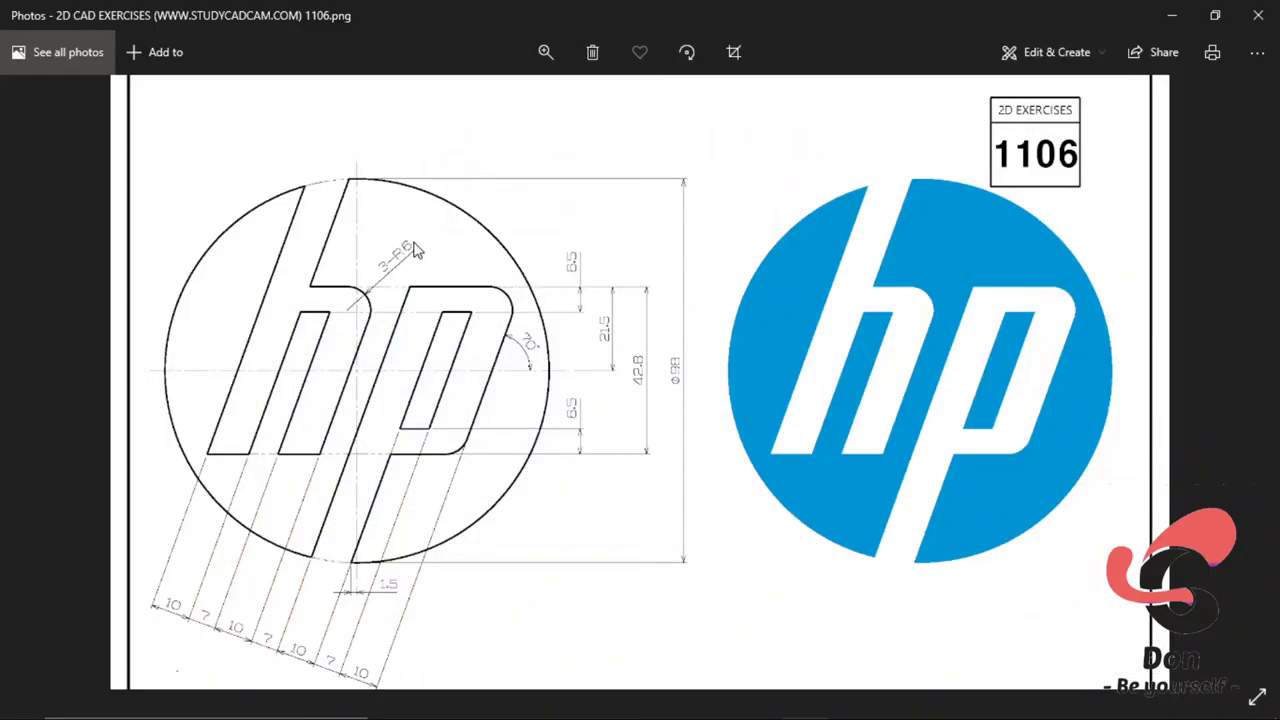
pyautogui.hotkey('alt', 'Tab')
pyautogui.click(392, 91)
pyautogui.scroll(3, 520, 360)
# Step: Round the h's top corner with a 7 mm fillet and the p's corner with 6 mm
pyautogui.click(525, 440)
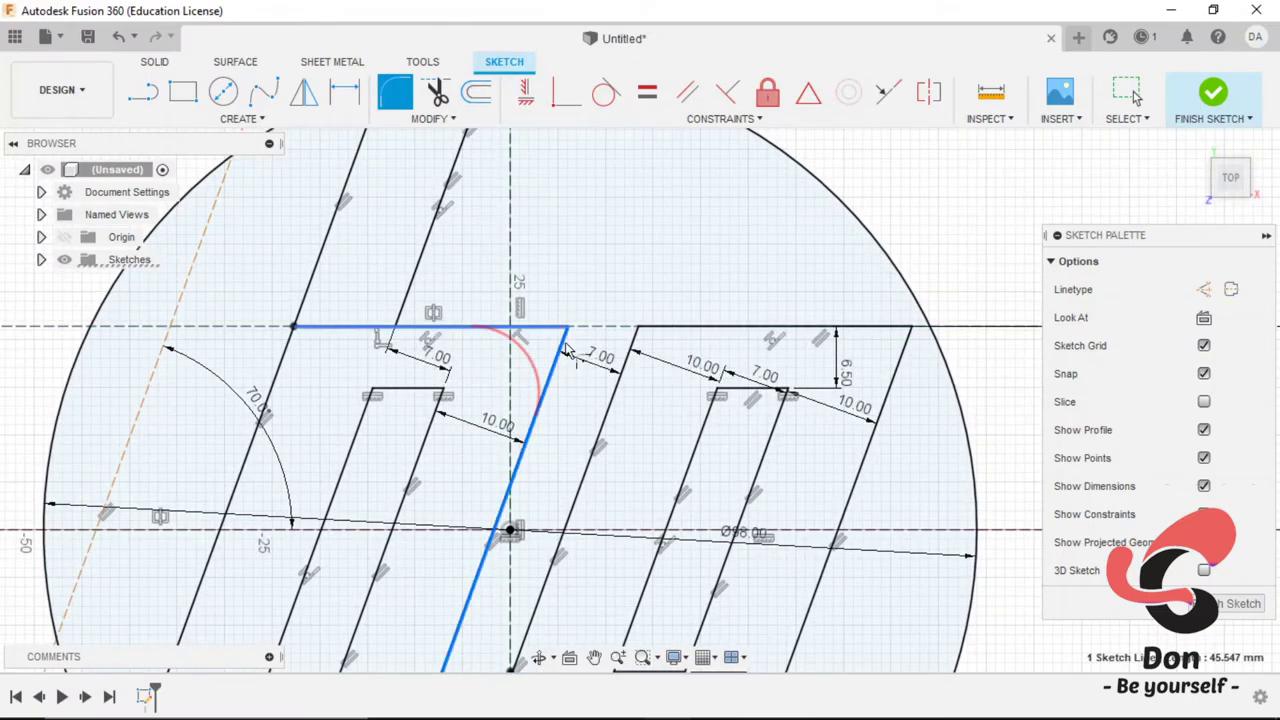
pyautogui.click(420, 327)
pyautogui.press('Return')
pyautogui.scroll(-3, 600, 330)
pyautogui.scroll(3, 790, 290)
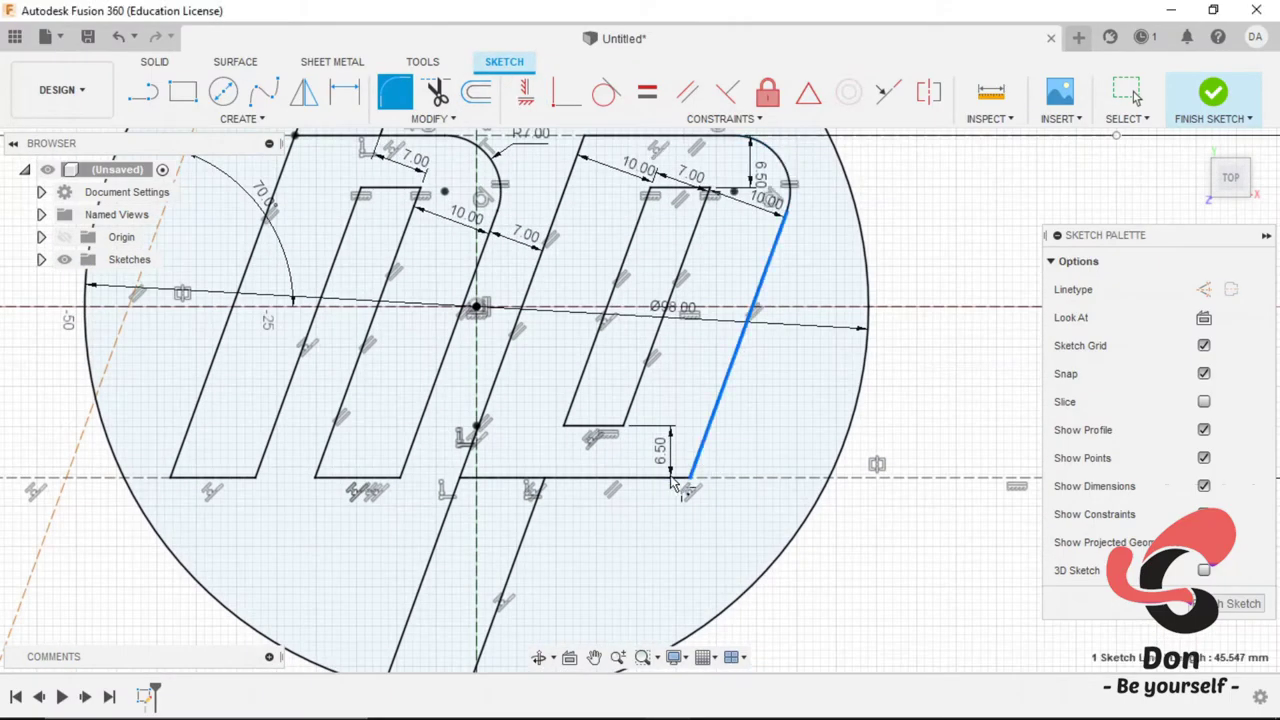
pyautogui.press('Return')
pyautogui.scroll(-3, 688, 478)
pyautogui.scroll(3, 497, 349)
# Step: Return to trimming, recheck the reference drawing, then exit the Trim command
pyautogui.press('t')
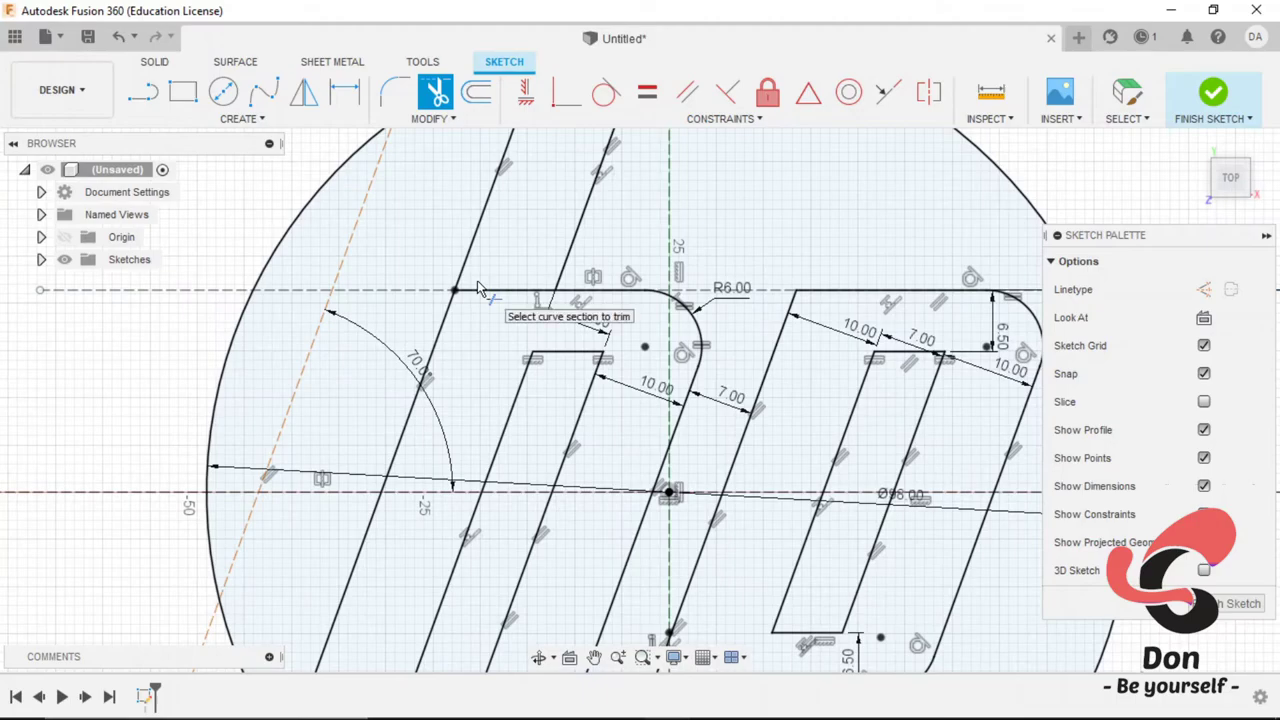
pyautogui.scroll(-1, 497, 349)
pyautogui.scroll(2, 573, 481)
pyautogui.scroll(-5, 537, 487)
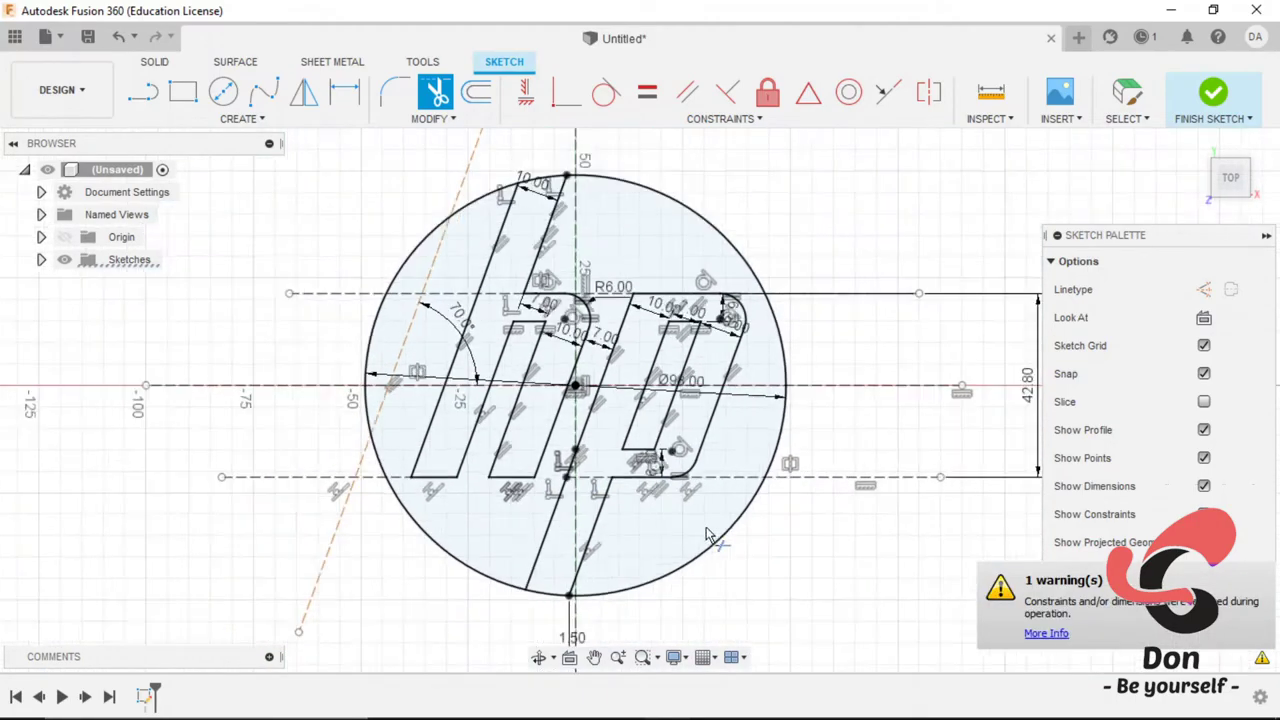
pyautogui.hotkey('alt', 'Tab')
pyautogui.hotkey('alt', 'Tab')
pyautogui.scroll(5, 566, 571)
pyautogui.scroll(-4, 710, 387)
pyautogui.scroll(5, 710, 387)
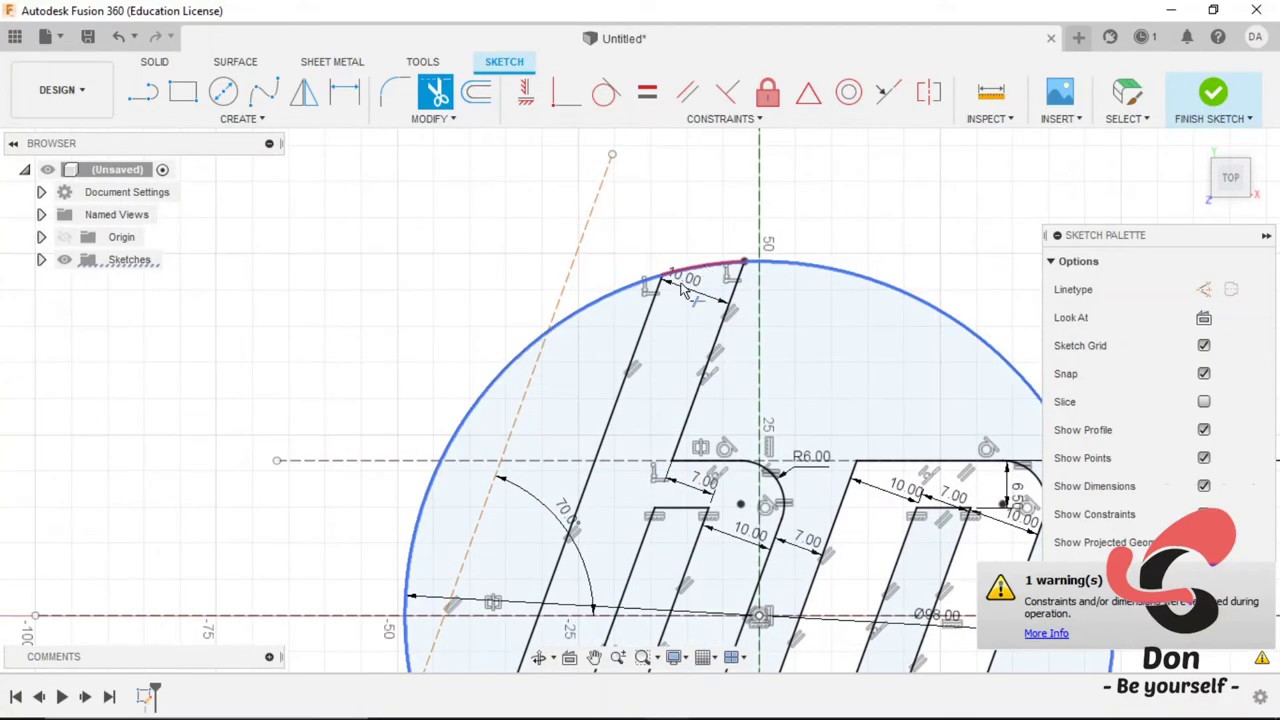
pyautogui.hotkey('alt', 'Tab')
pyautogui.hotkey('alt', 'Tab')
pyautogui.scroll(-6, 710, 387)
pyautogui.press('Escape')
# Step: Finish the sketch and extrude both HP logo profiles 5 mm as a new body
pyautogui.click(1212, 100)
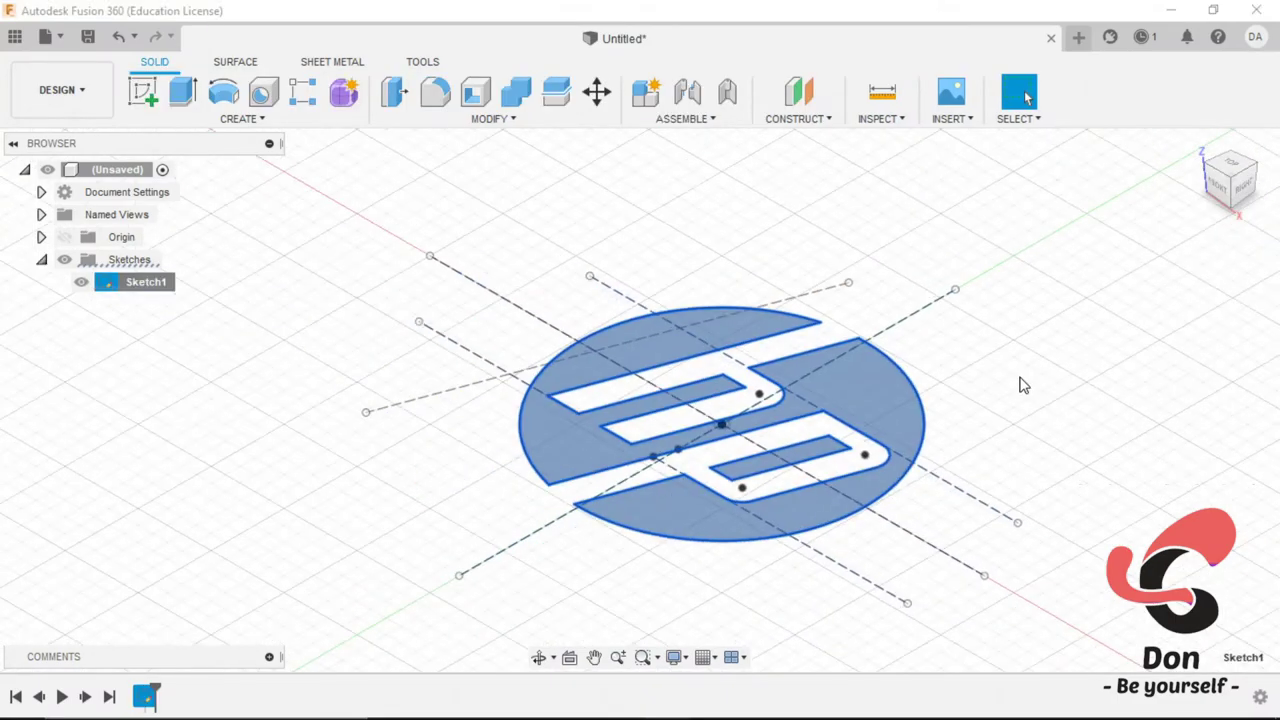
pyautogui.press('e')
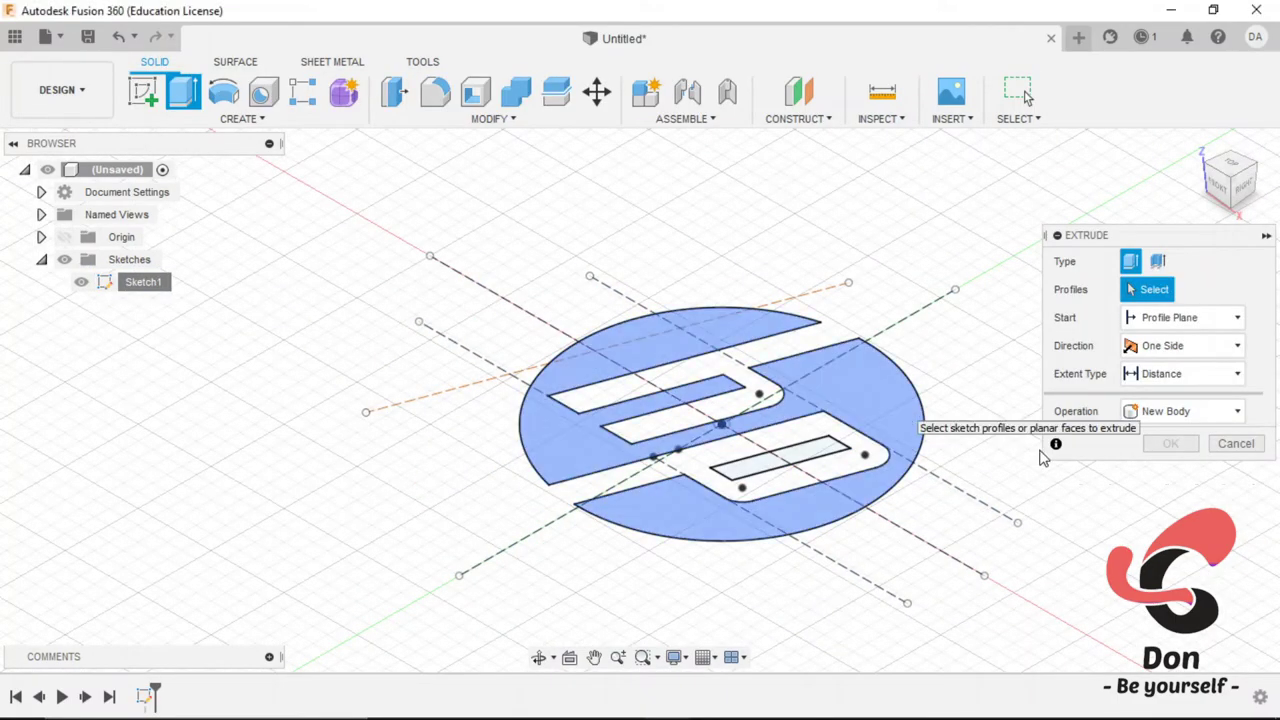
pyautogui.click(700, 410)
pyautogui.click(790, 458)
pyautogui.write('5')
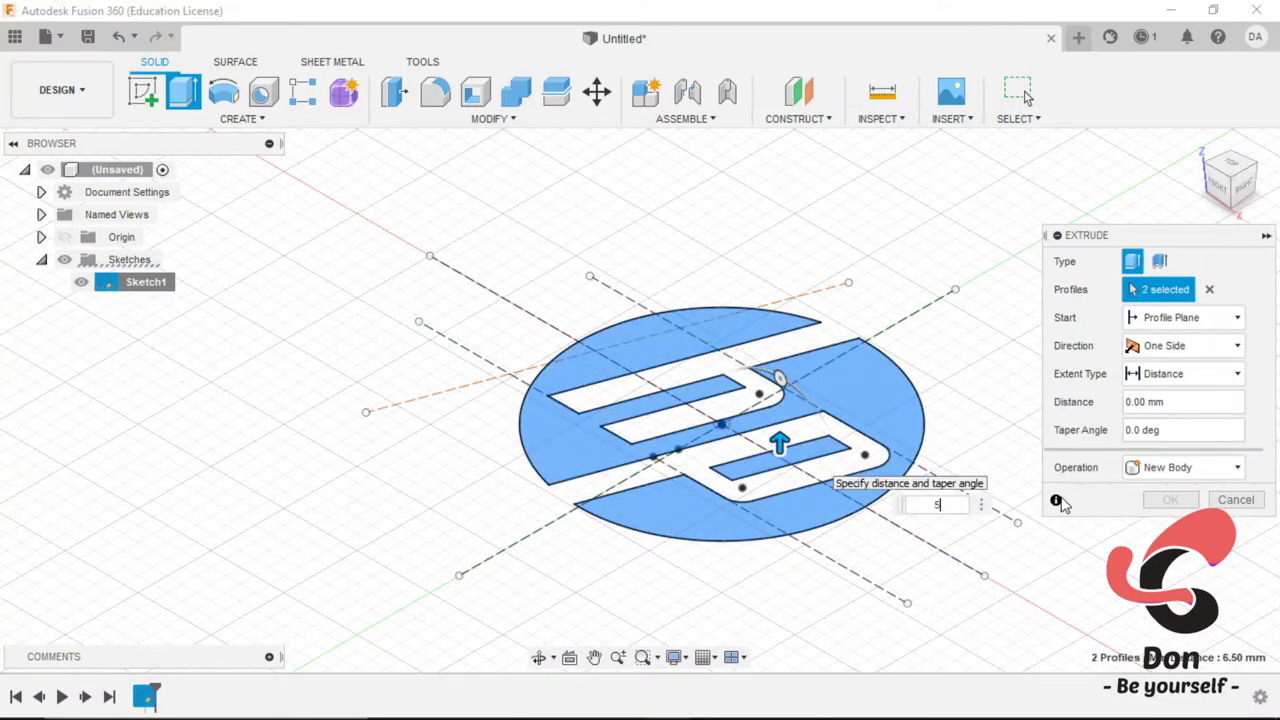
pyautogui.click(1170, 499)
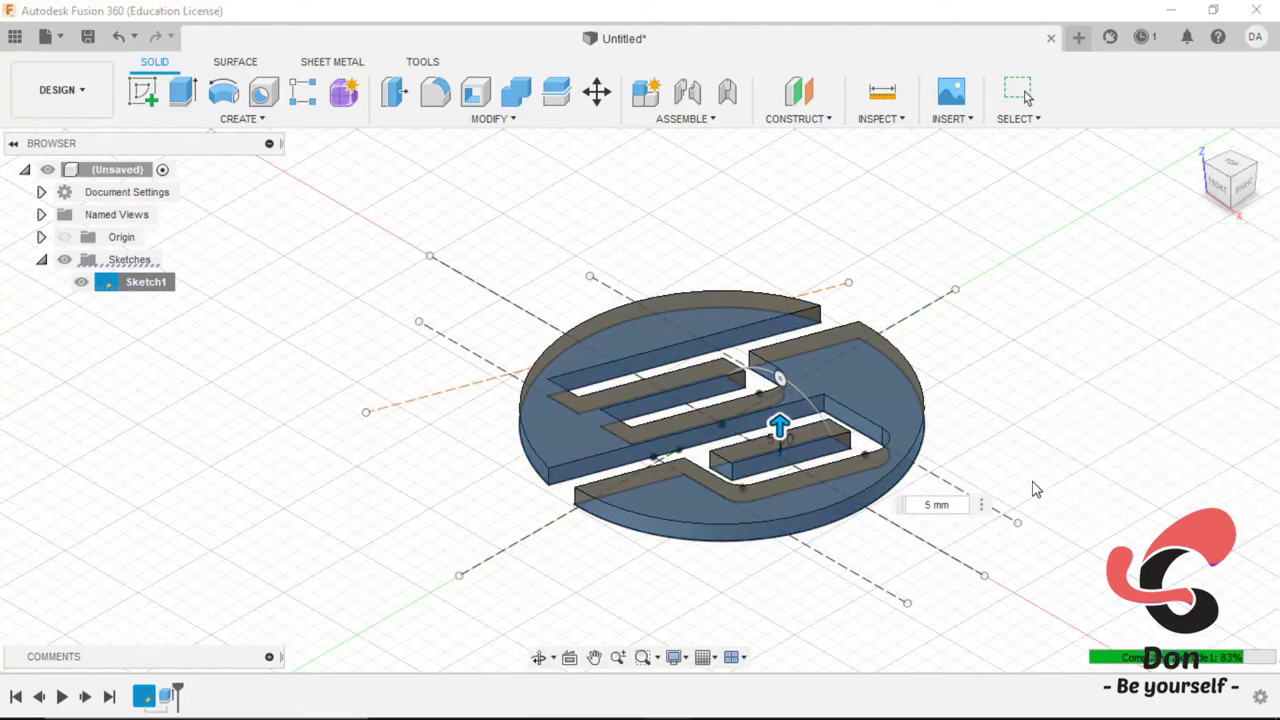
pyautogui.click(1213, 176)
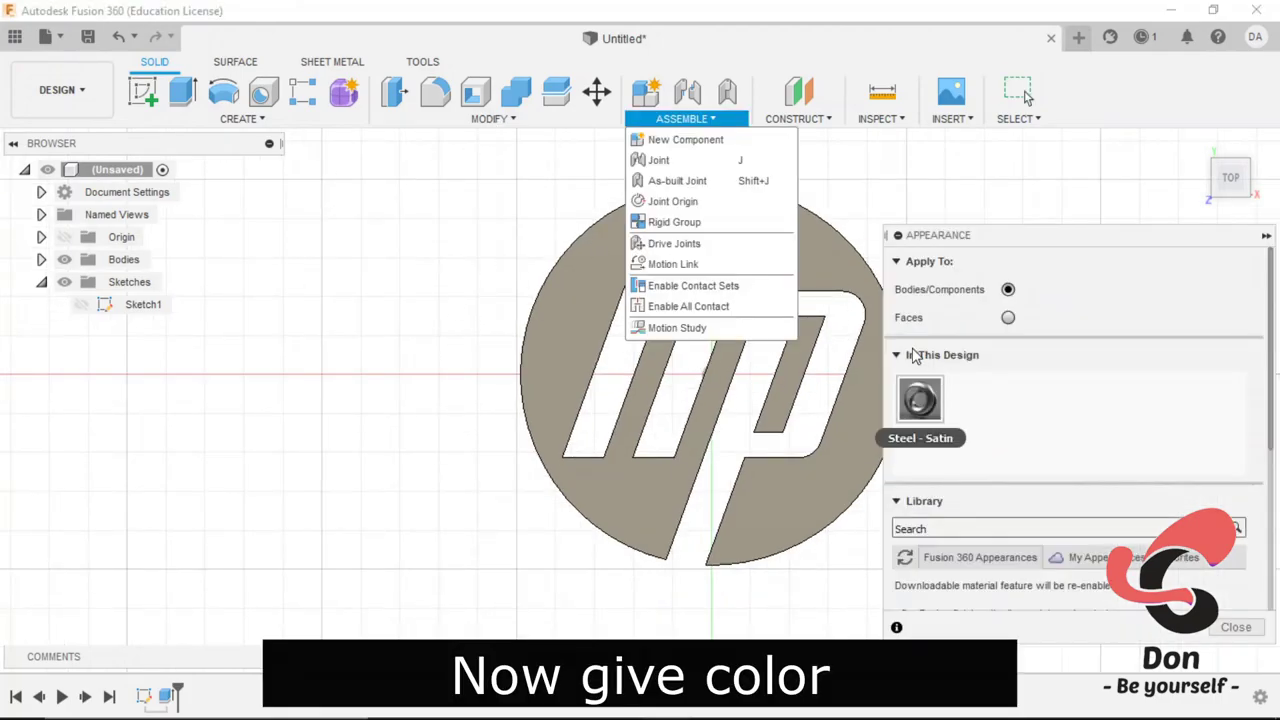
# Step: Apply the Aluminum - Anodized Rough (Blue) appearance to the HP body
pyautogui.click(940, 360)
pyautogui.scroll(-5, 957, 500)
pyautogui.click(957, 549)
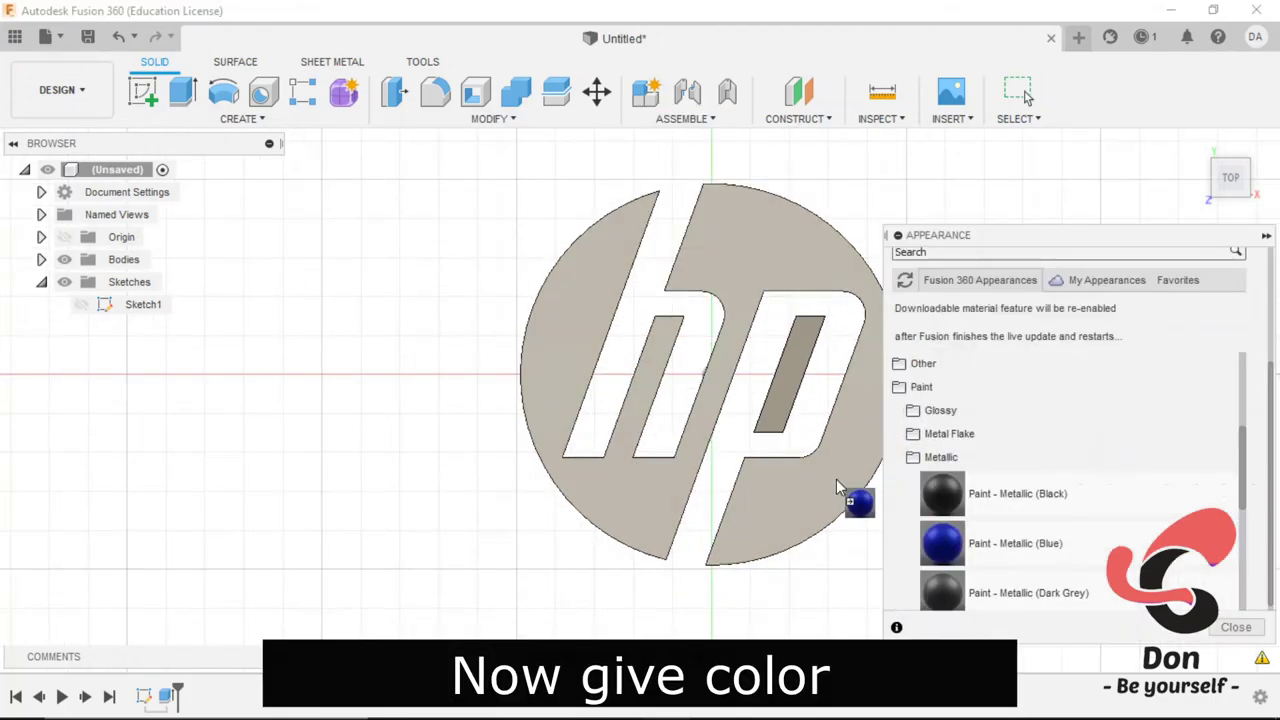
pyautogui.moveTo(986, 537); pyautogui.dragTo(836, 479)
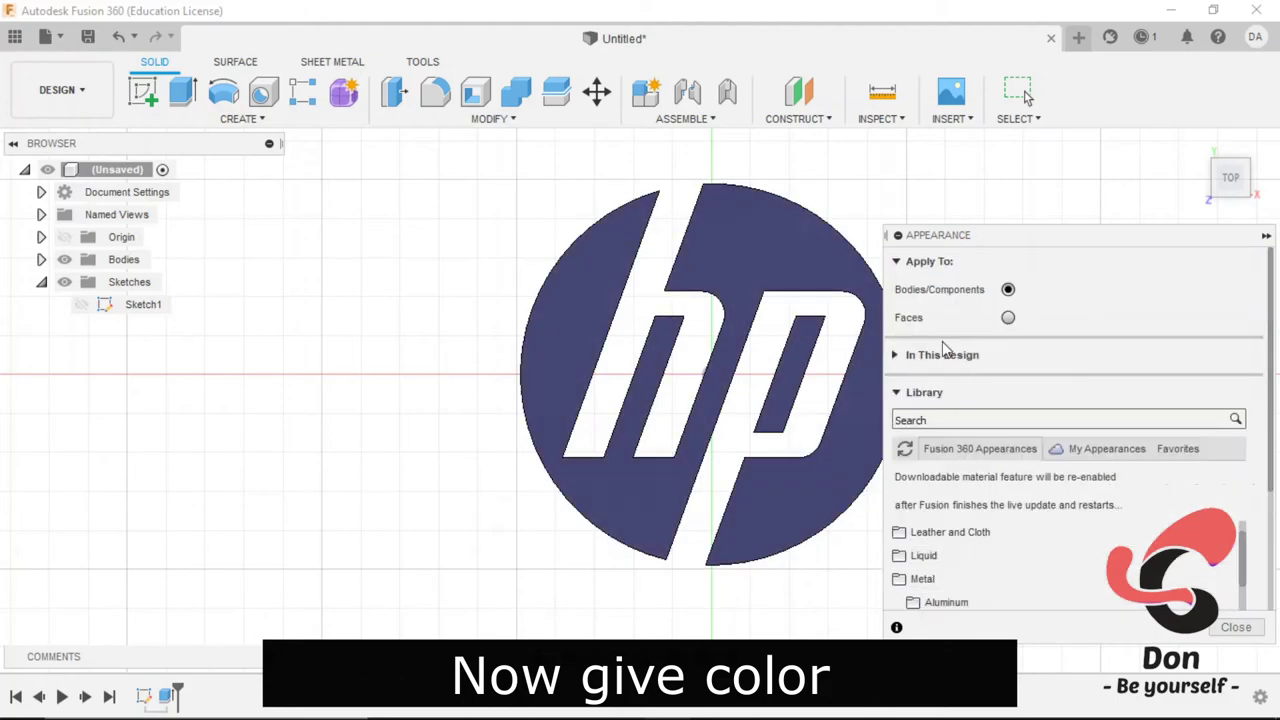
pyautogui.click(929, 261)
pyautogui.moveTo(941, 582); pyautogui.dragTo(790, 480)
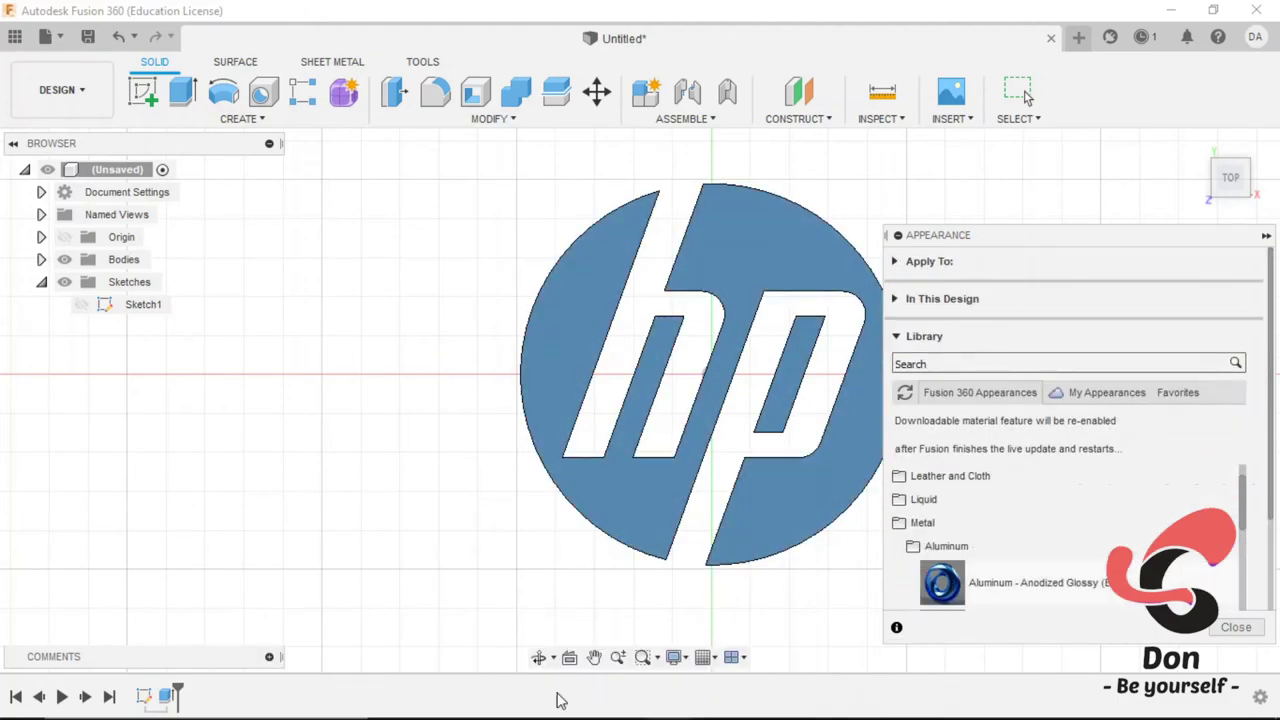
pyautogui.scroll(-1, 1242, 490)
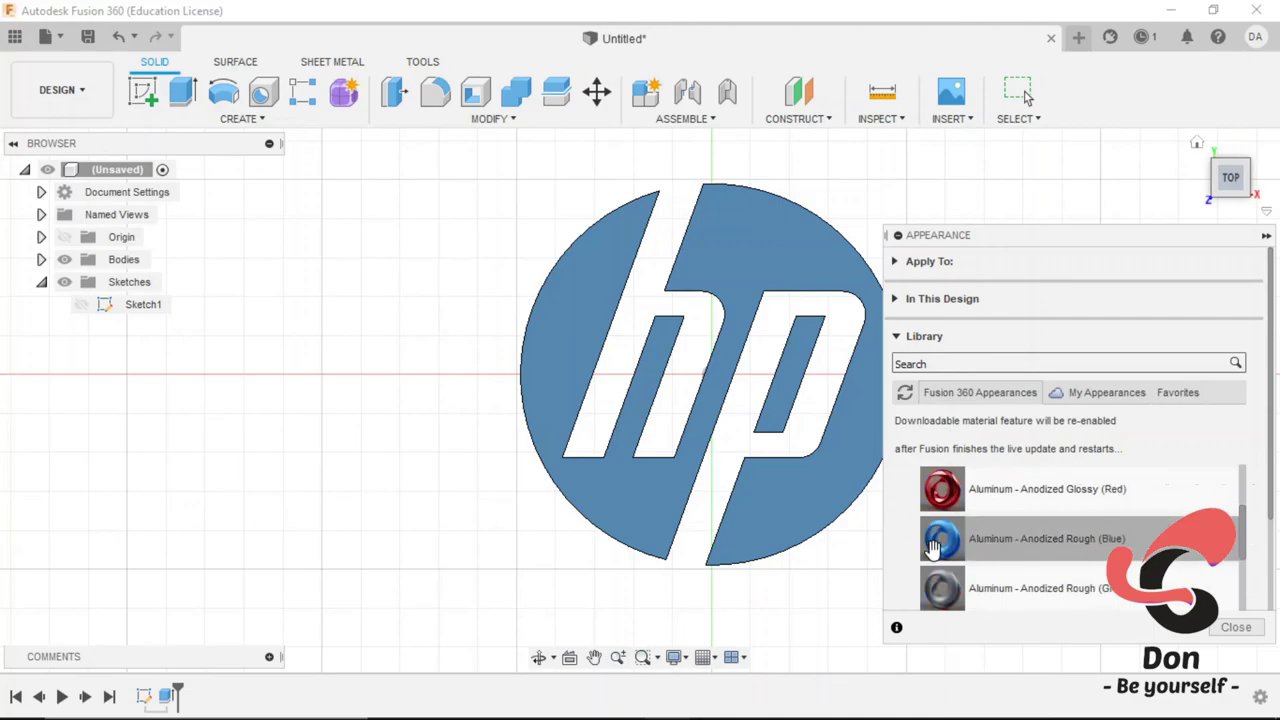
pyautogui.click(1236, 627)
# Step: Turn off the layout grid and zoom to fit the whole logo
pyautogui.click(703, 657)
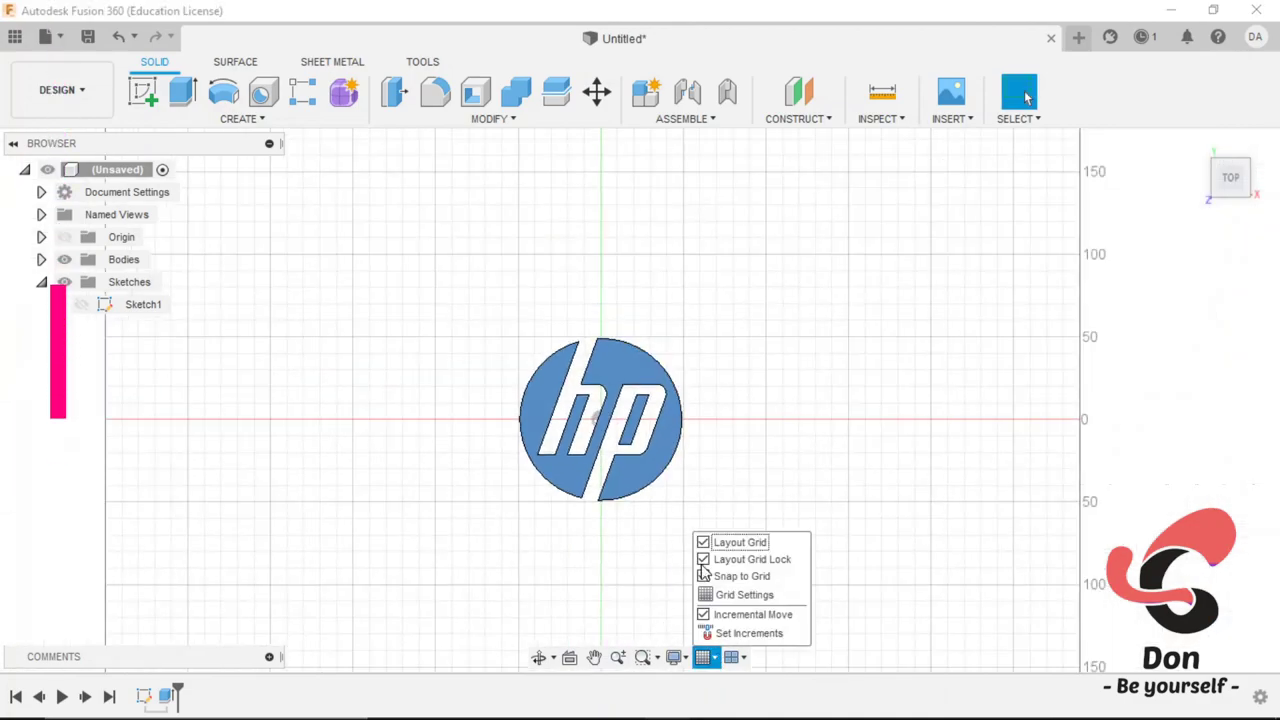
pyautogui.click(714, 537)
pyautogui.press('F6')
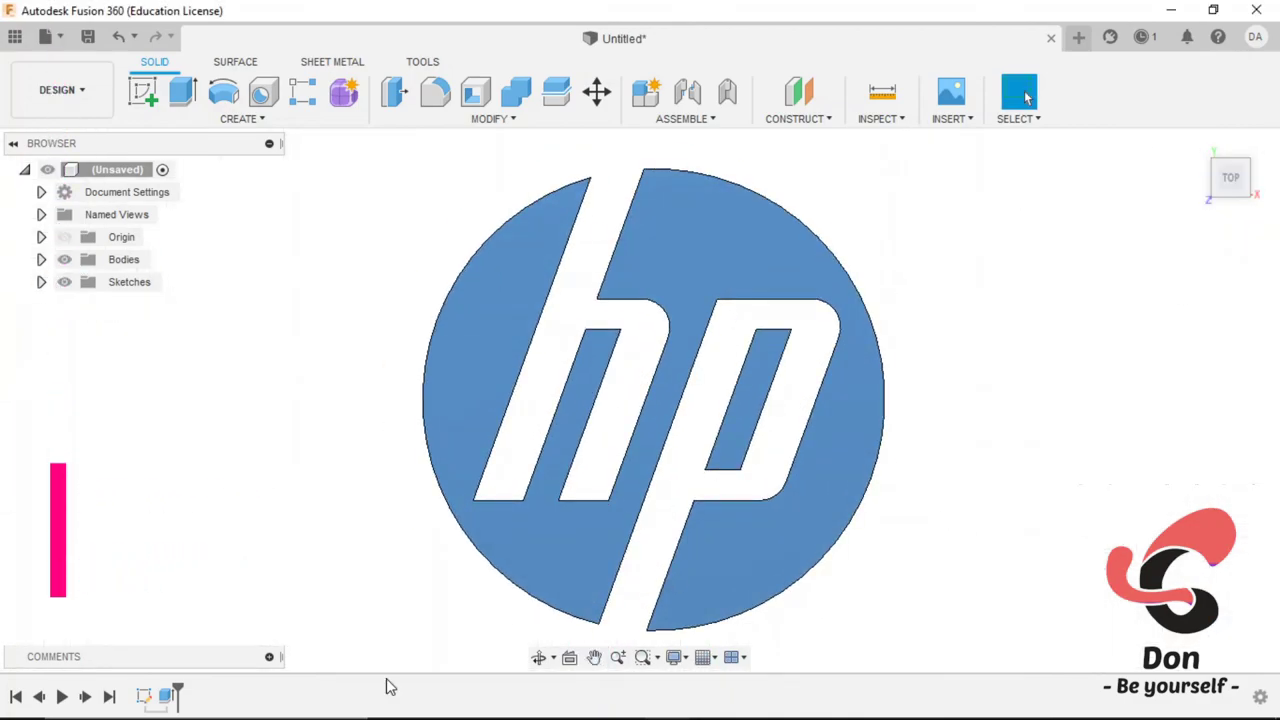